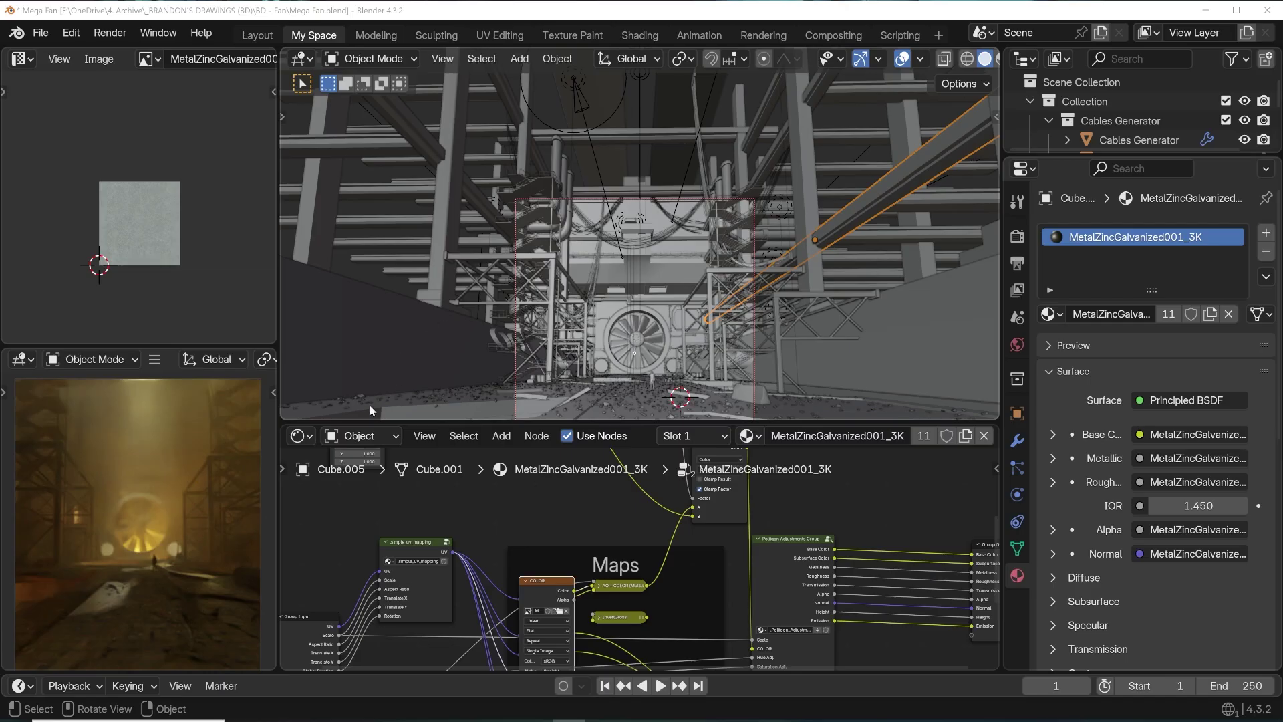
# Step: Raise the border between the 3D viewport and the Shader Editor so the node editor gets more height
pyautogui.moveTo(349, 418); pyautogui.dragTo(347, 391)
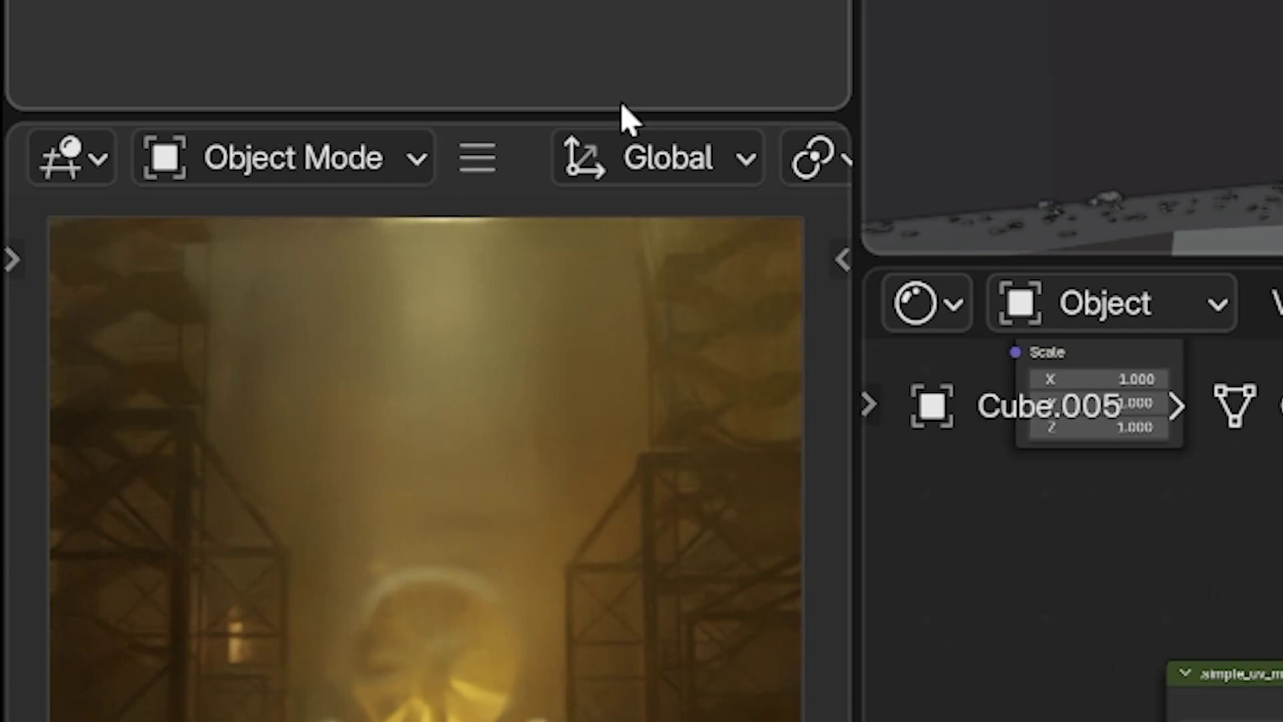
# Step: Resize the top-left panel and asset browser, then duplicate the Layout workspace as Layout.001
pyautogui.moveTo(610, 130); pyautogui.dragTo(584, 240)
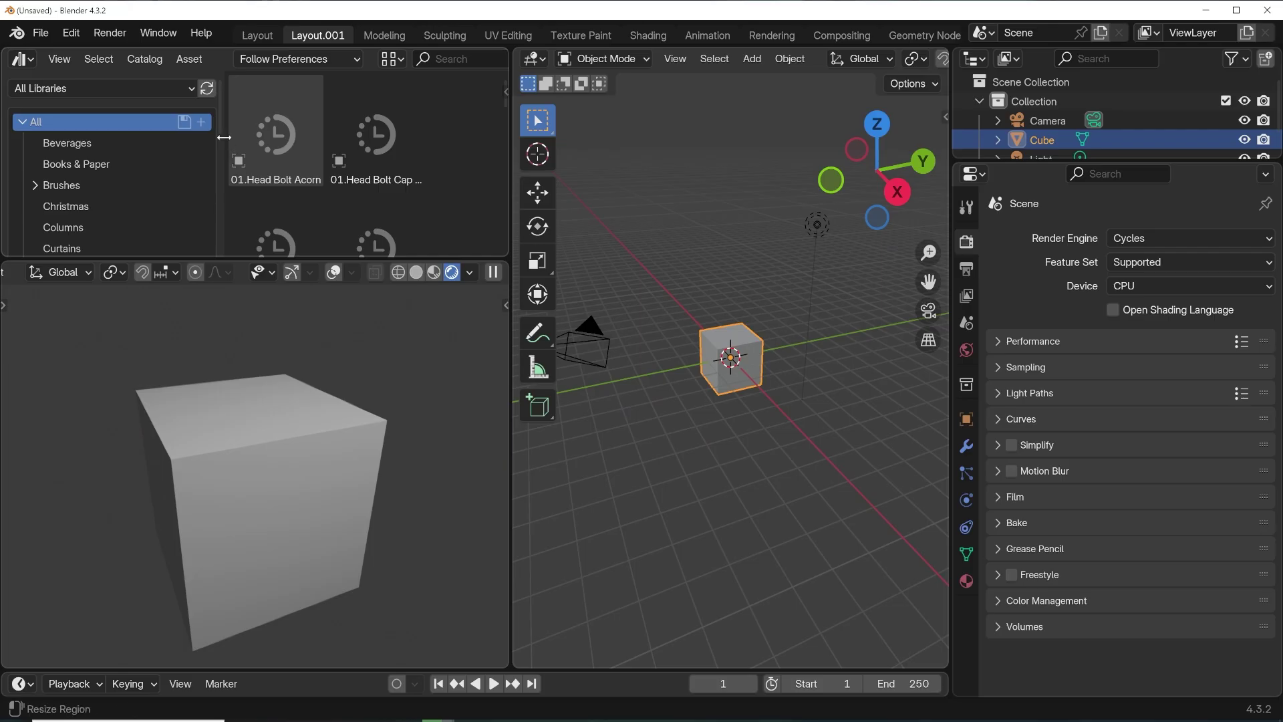
pyautogui.moveTo(198, 135); pyautogui.dragTo(146, 134)
pyautogui.moveTo(182, 257); pyautogui.dragTo(182, 374)
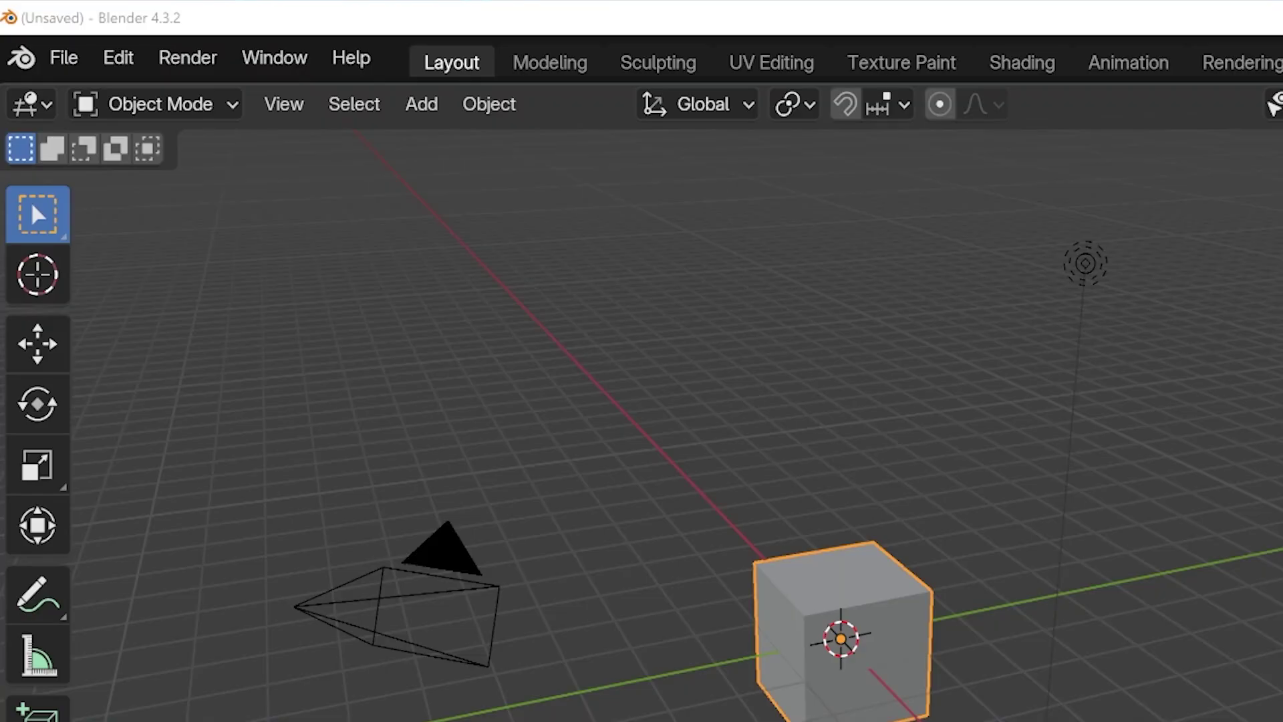
pyautogui.rightClick(475, 68)
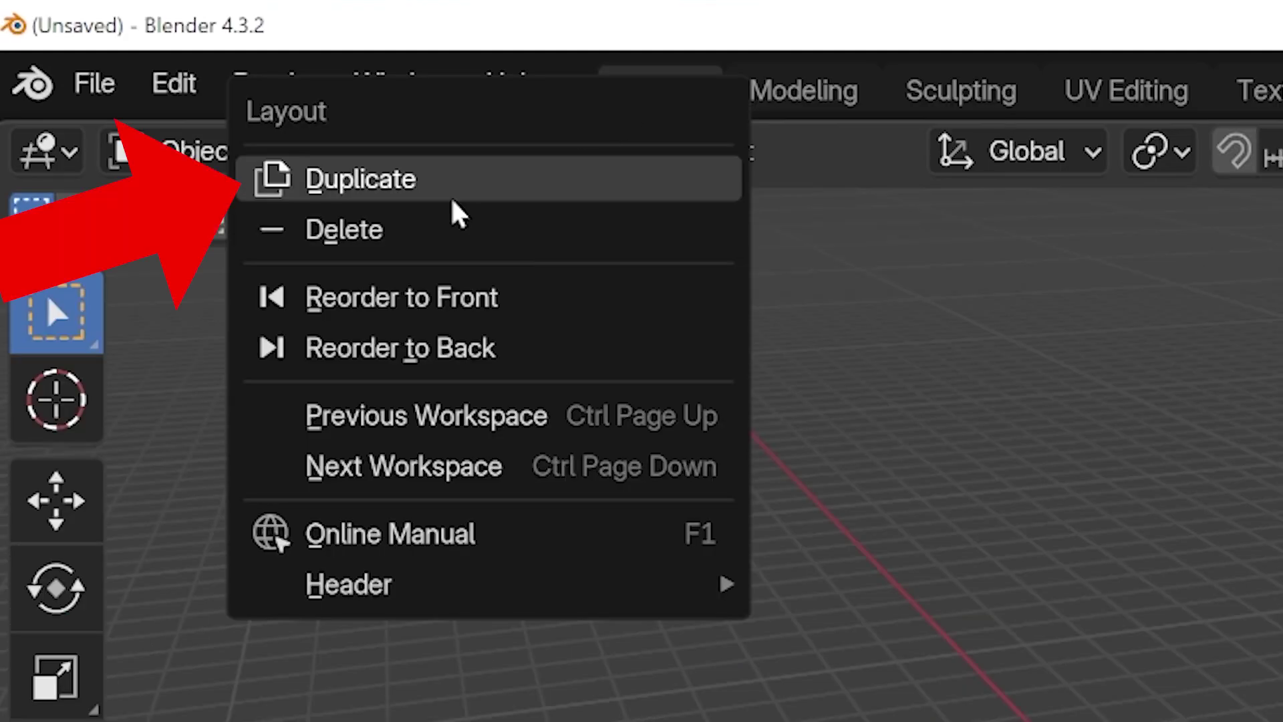
pyautogui.click(453, 200)
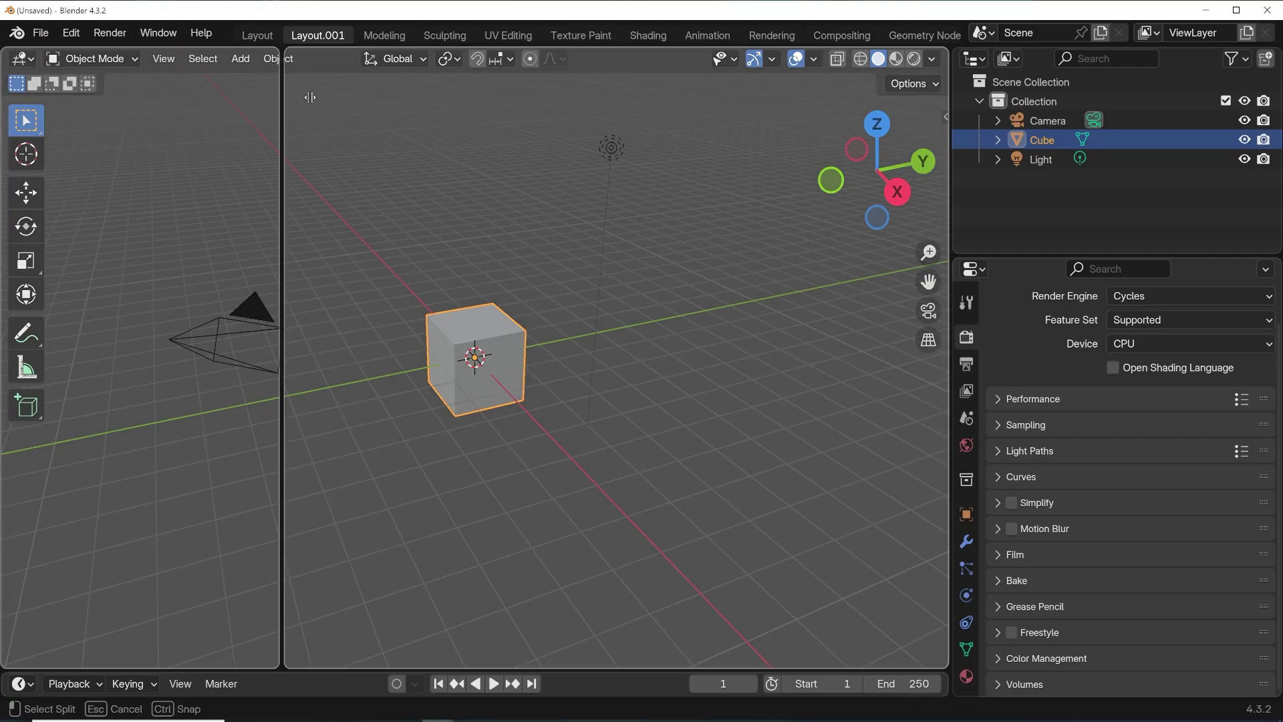
# Step: Split the viewport into left and right, then top and bottom; hide the lower-left view's tool settings and toolbar
pyautogui.click(403, 361)
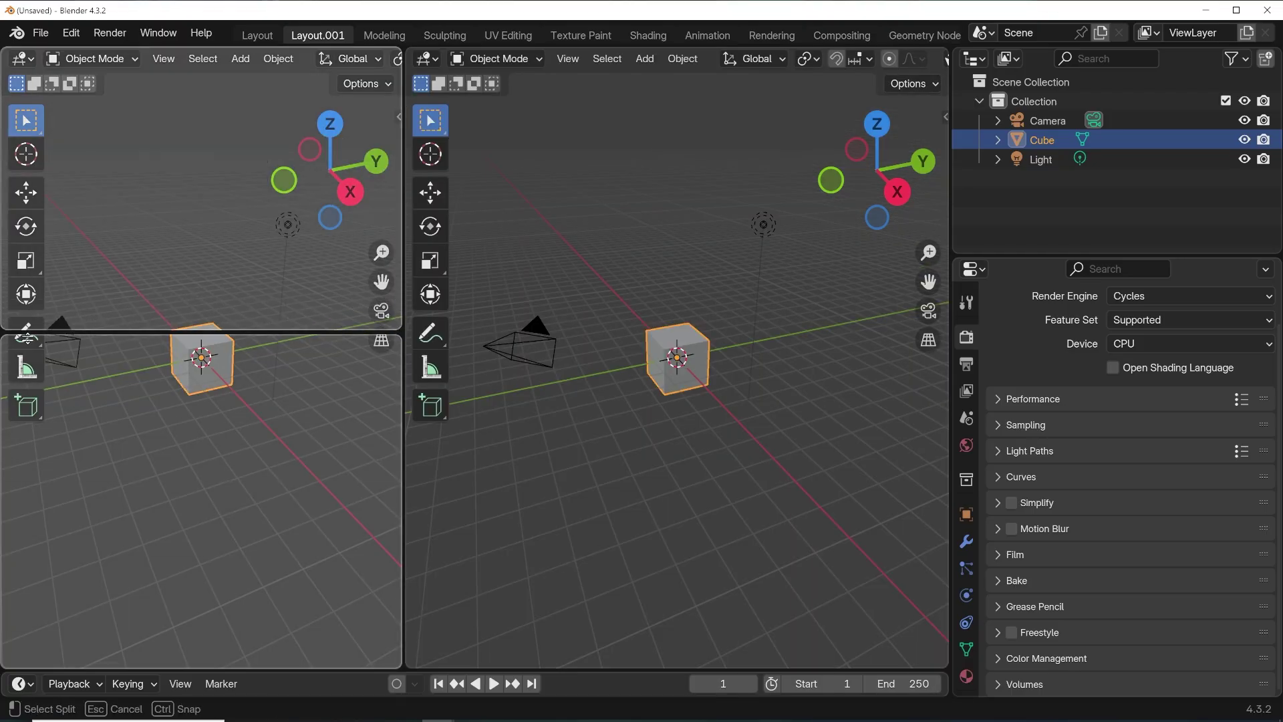
pyautogui.click(200, 261)
pyautogui.scroll(2, 244, 537)
pyautogui.click(87, 272)
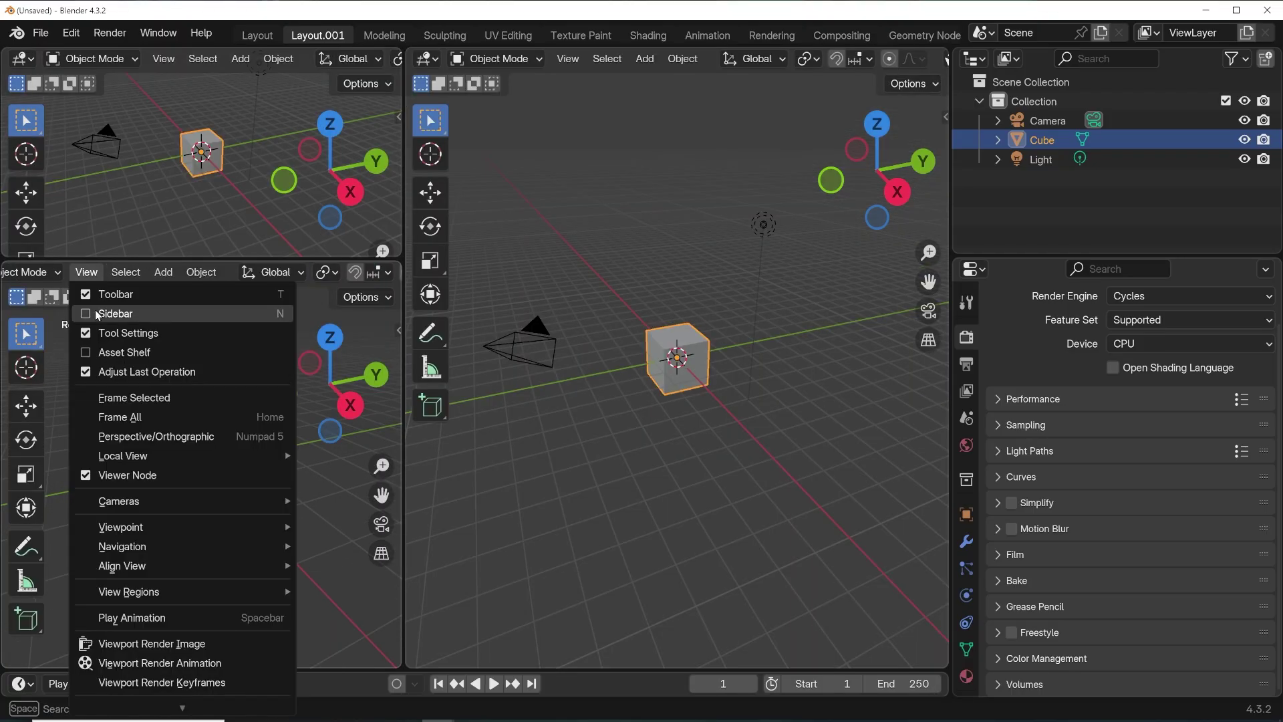
pyautogui.click(89, 334)
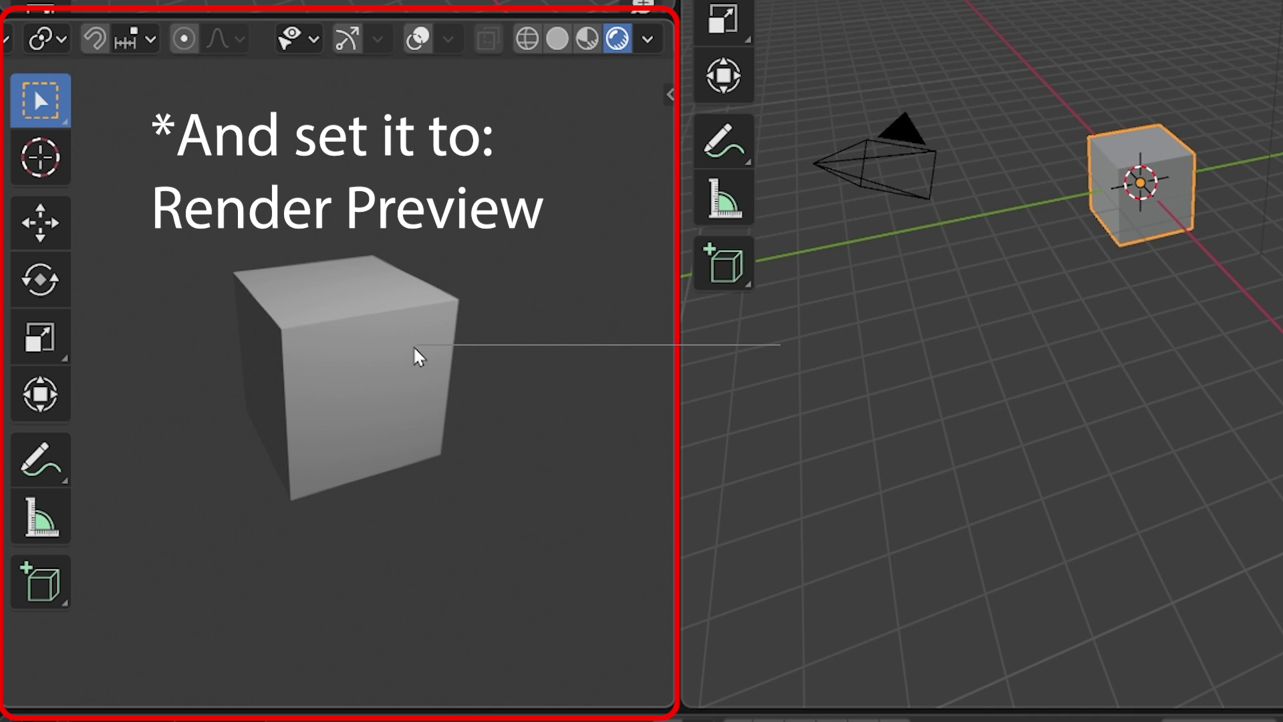
pyautogui.press('t')
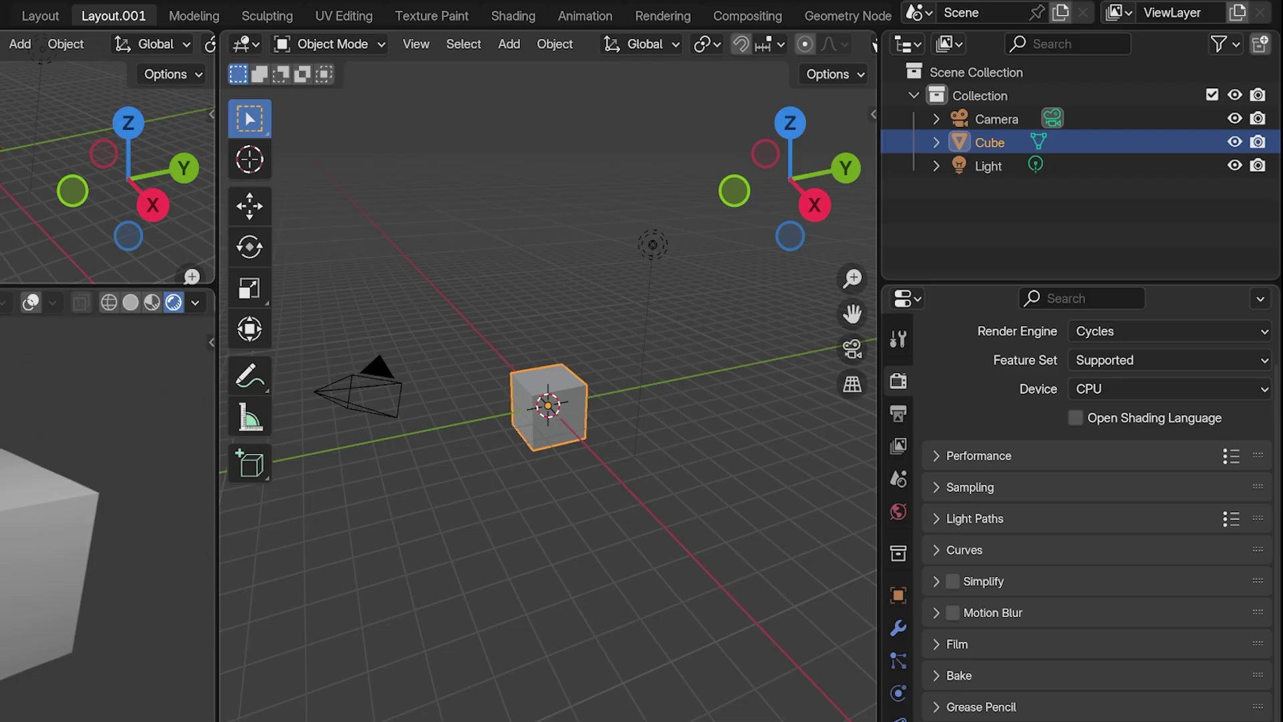
# Step: Shrink the outliner, make the top-left area an Asset Browser, and resize it beside the main viewport
pyautogui.moveTo(933, 280); pyautogui.dragTo(913, 171)
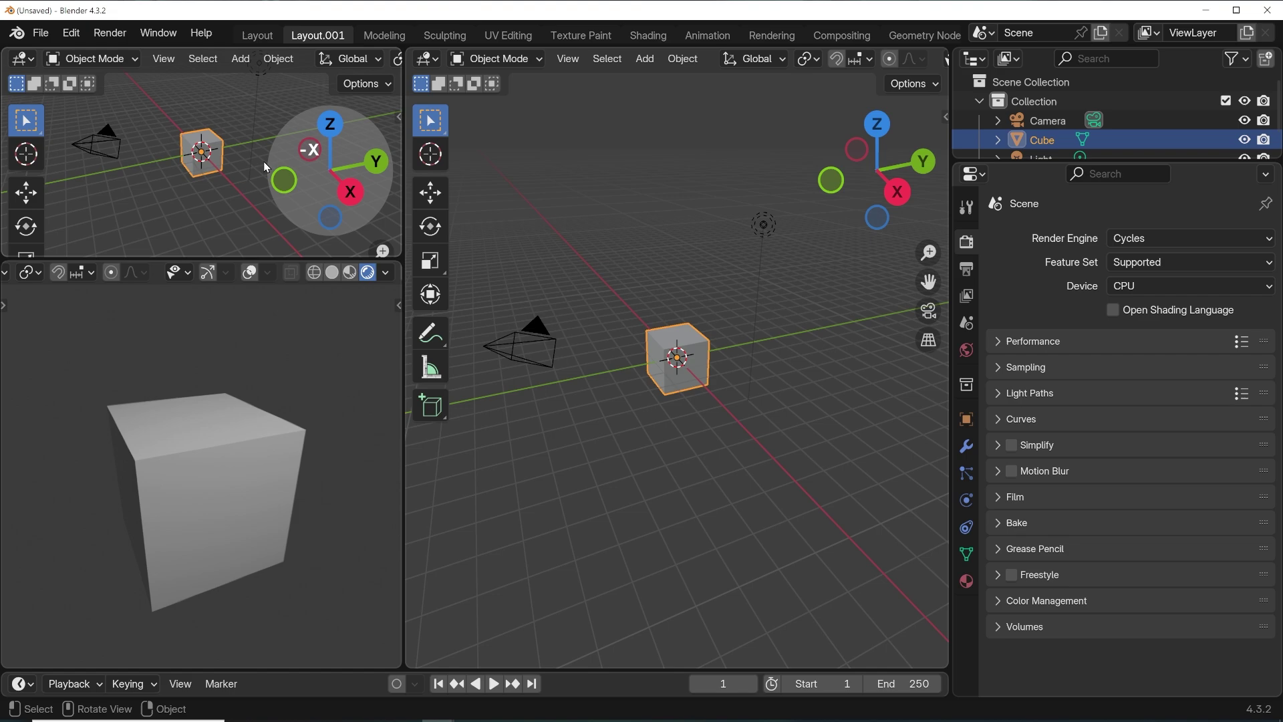
pyautogui.click(30, 60)
pyautogui.click(593, 173)
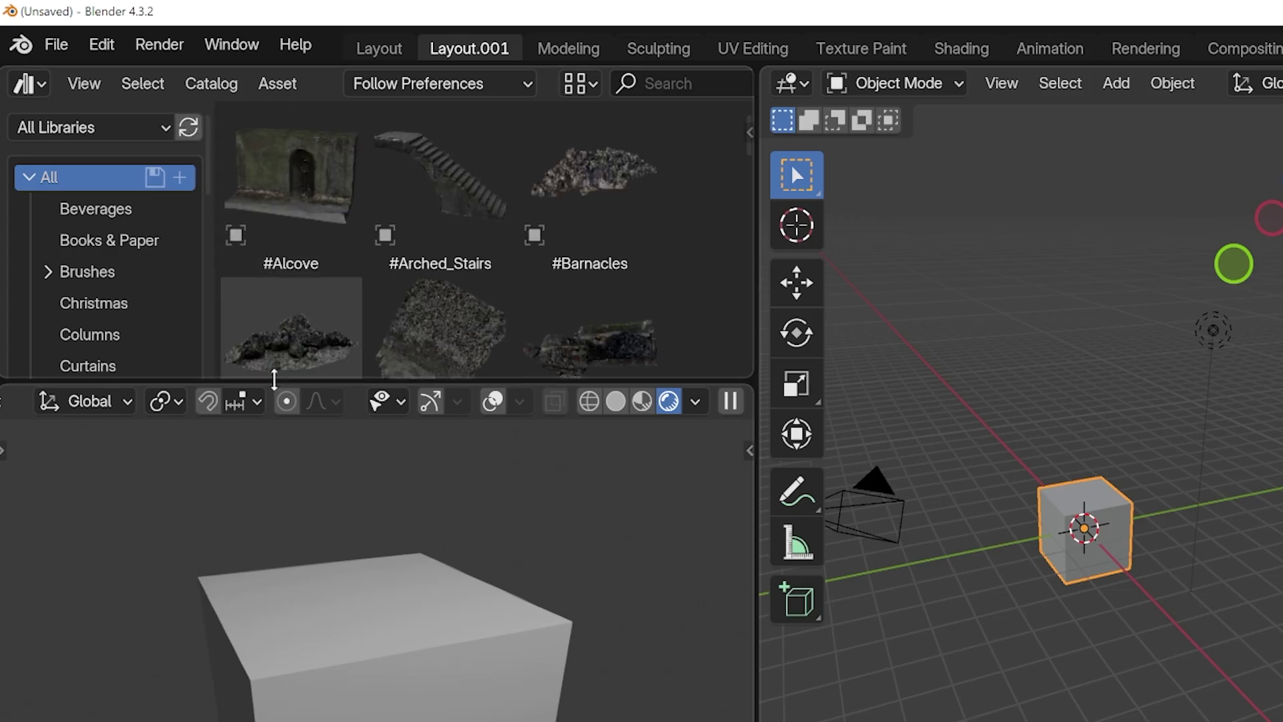
pyautogui.moveTo(274, 379); pyautogui.dragTo(252, 561)
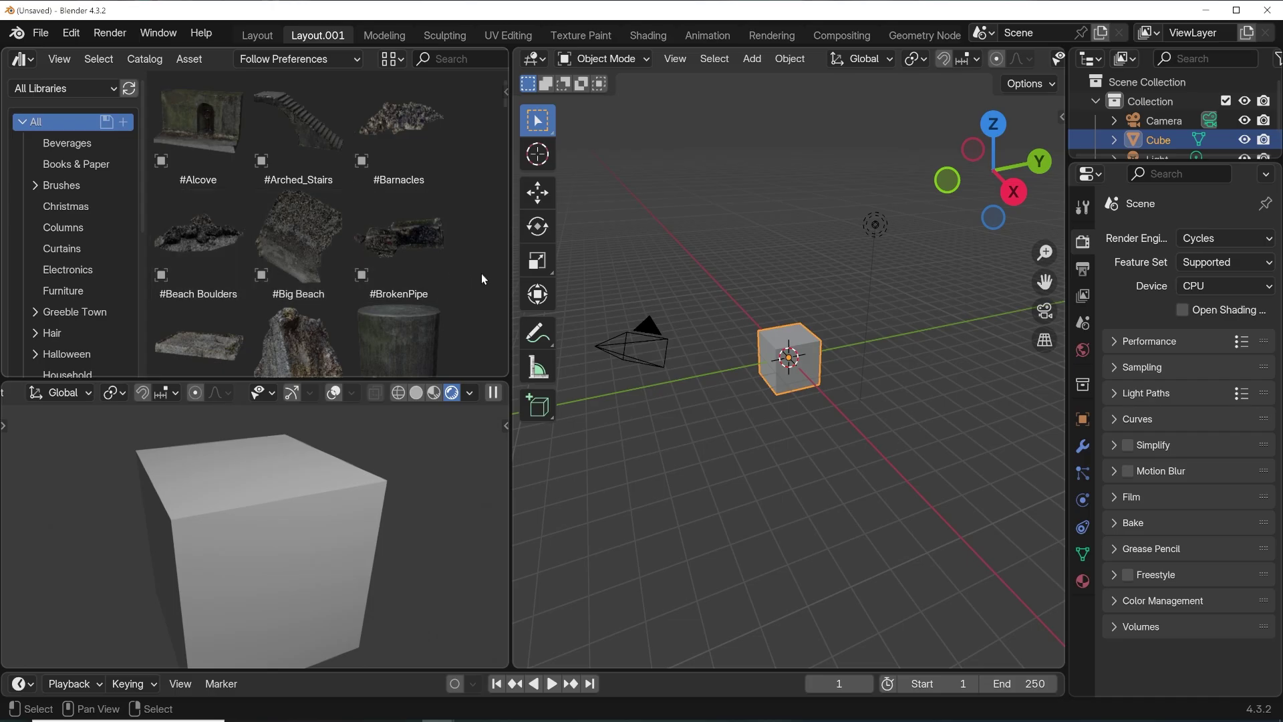
pyautogui.moveTo(506, 272); pyautogui.dragTo(377, 280)
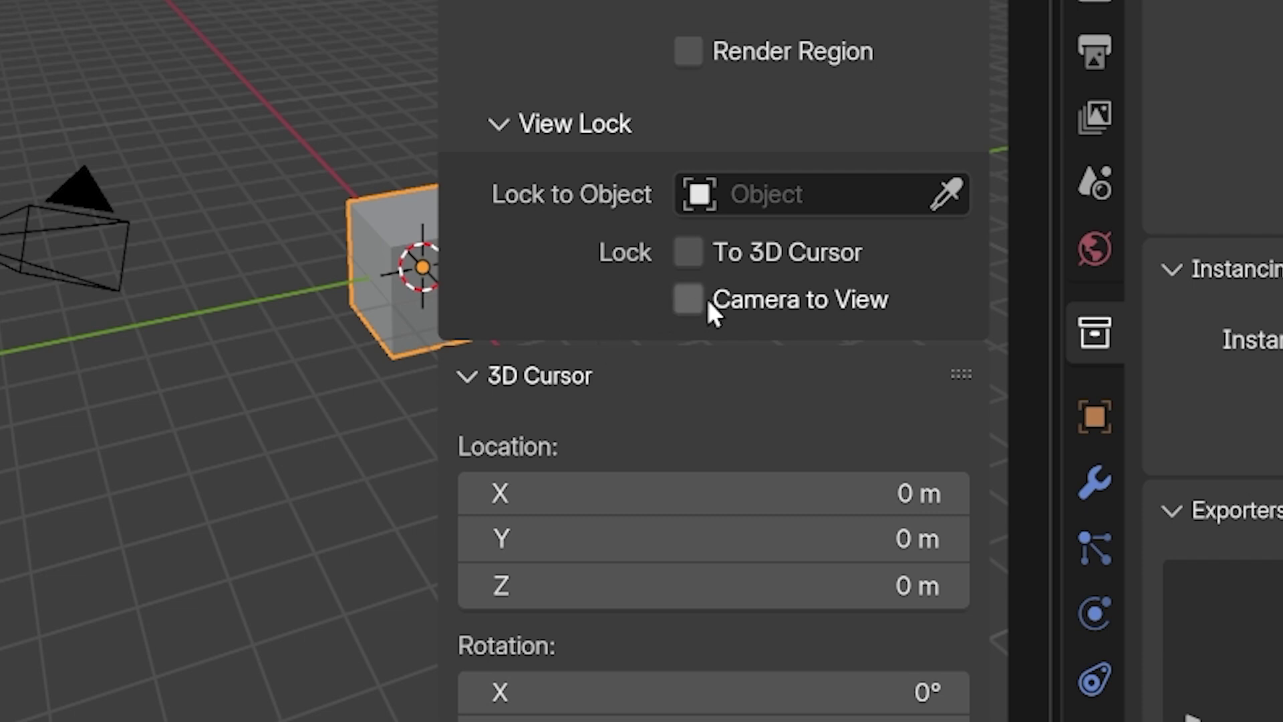
# Step: Under View Lock, turn off Camera to View and enable To 3D Cursor
pyautogui.click(696, 302)
pyautogui.click(688, 254)
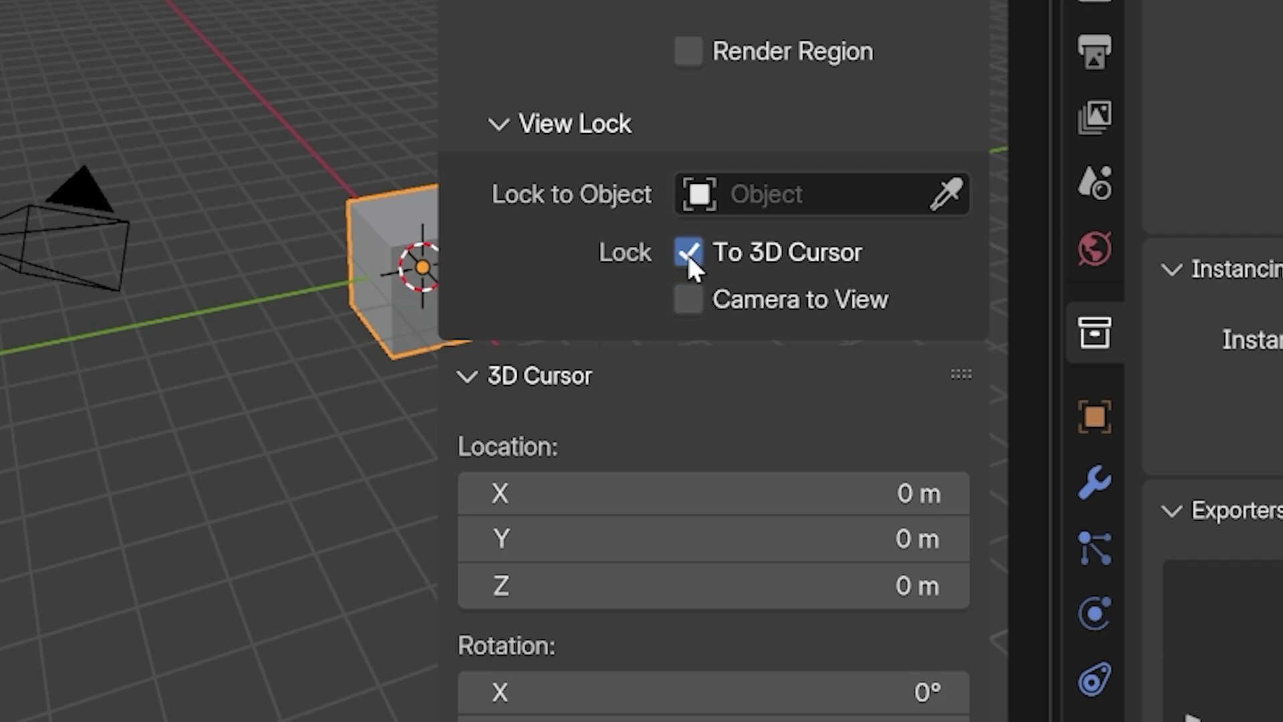
pyautogui.rightClick(712, 264)
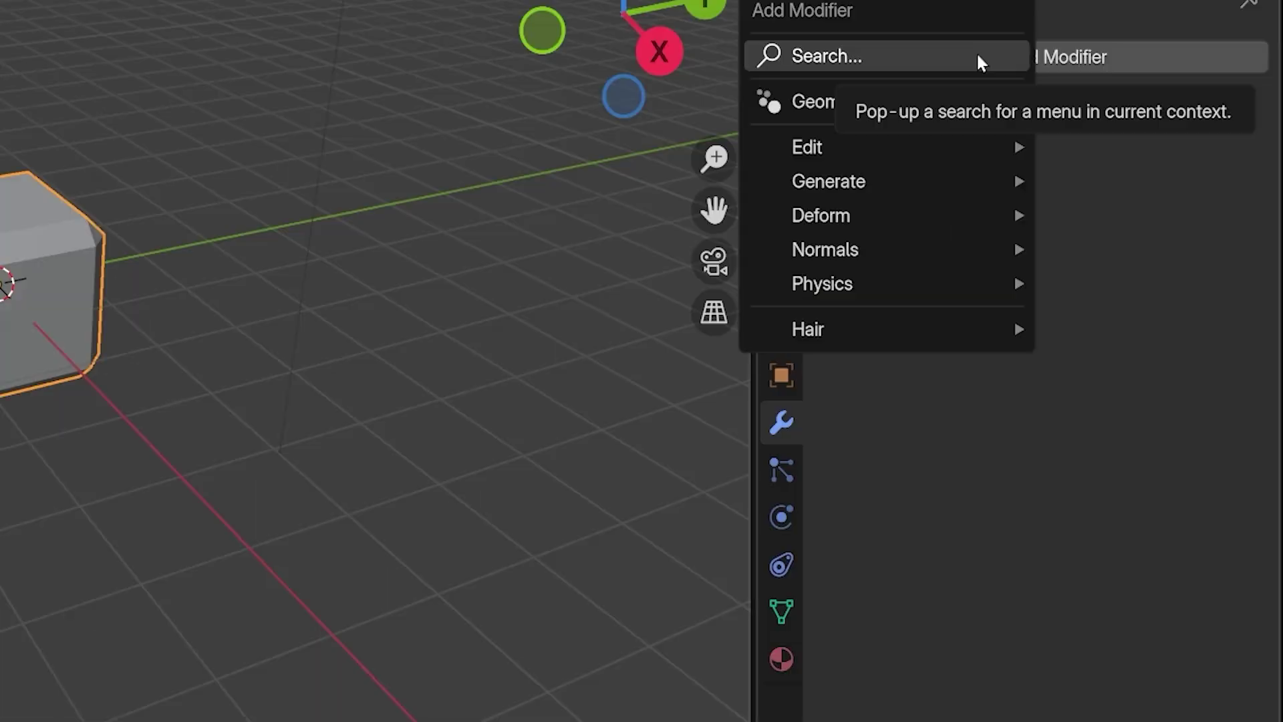
# Step: Bring up the quick-favorite options for the Array modifier in the Add Modifier menu
pyautogui.moveTo(867, 177)
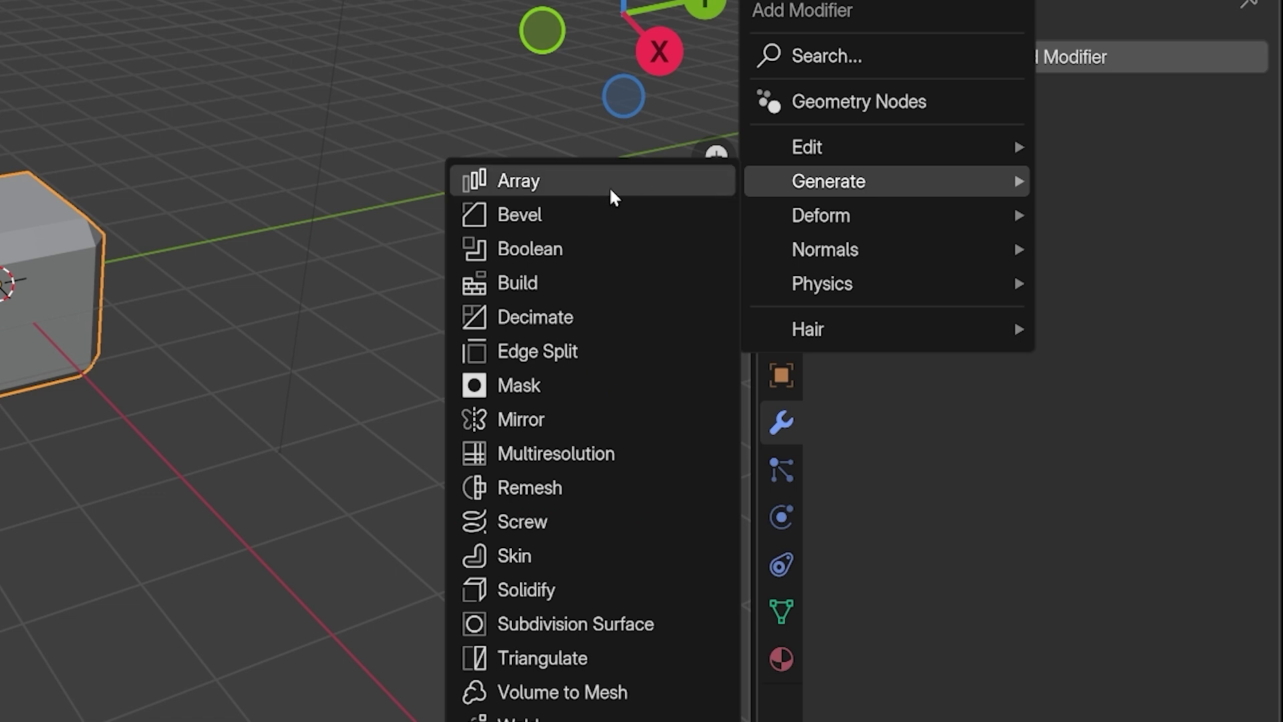
pyautogui.rightClick(541, 184)
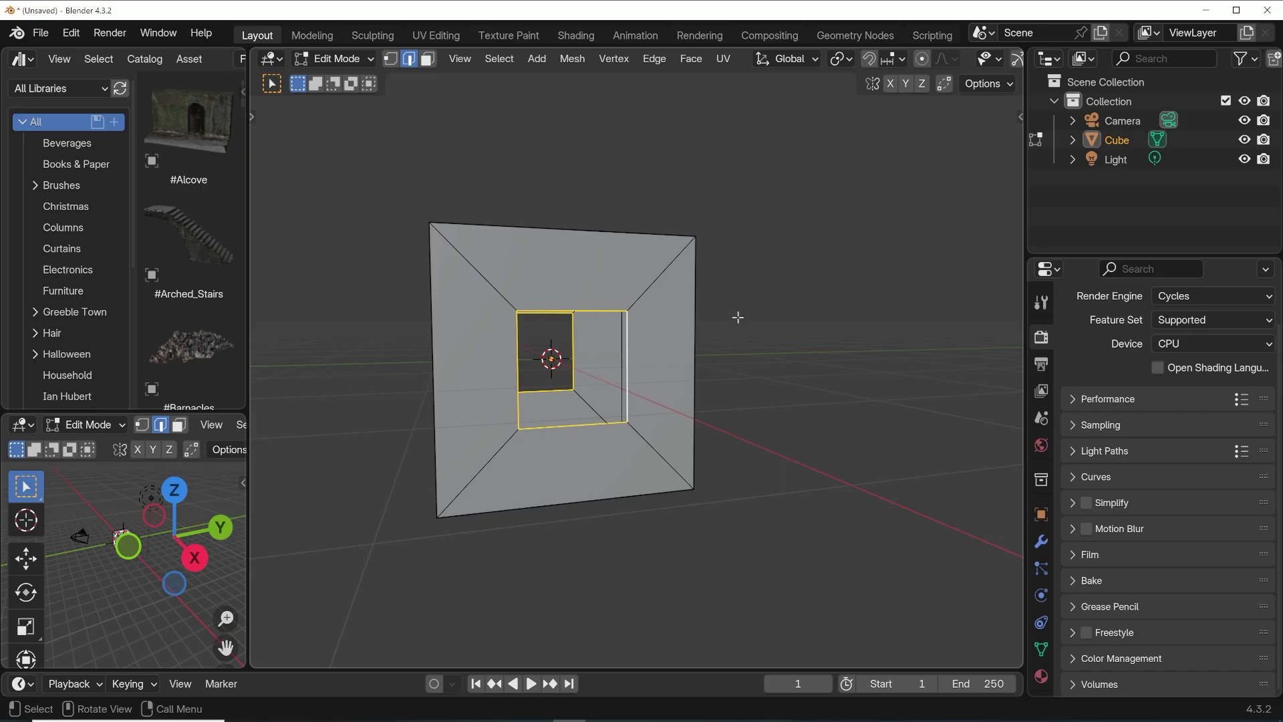
# Step: Search 'bridge' with F3 and add Bridge Edge Loops to Quick Favorites
pyautogui.press('F3')
pyautogui.write('bridge')
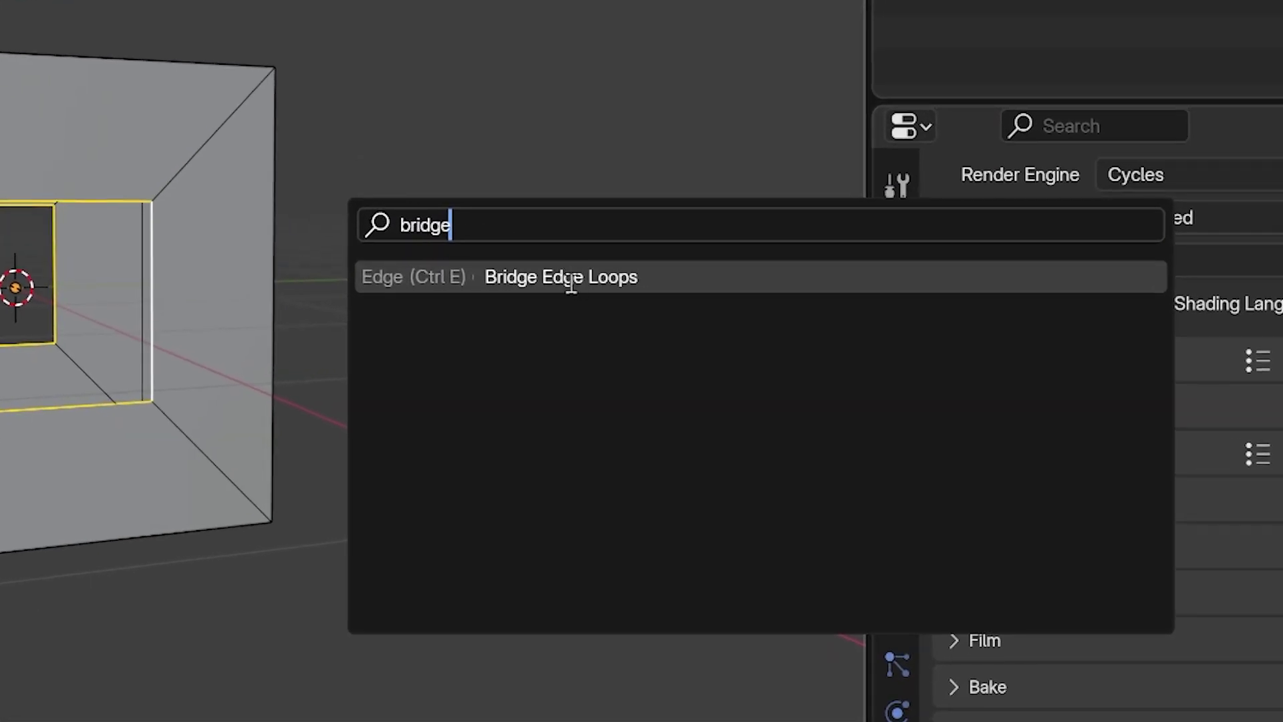
pyautogui.rightClick(578, 281)
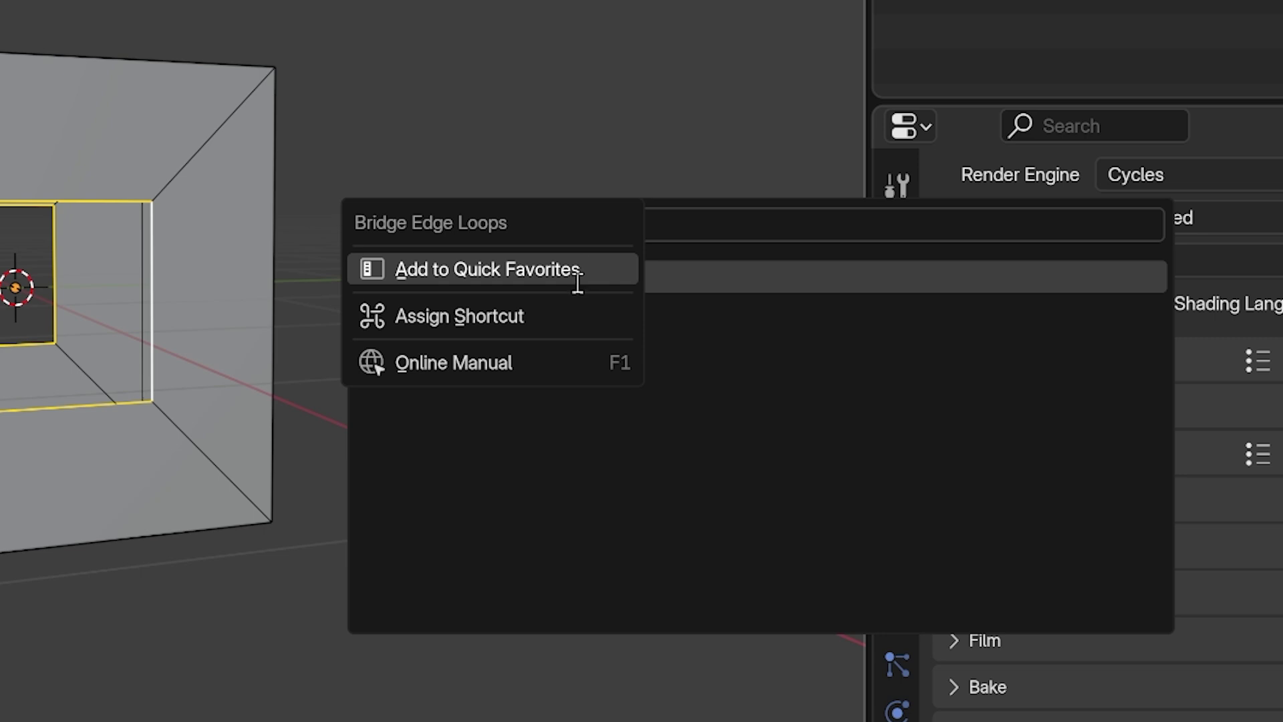
pyautogui.click(510, 273)
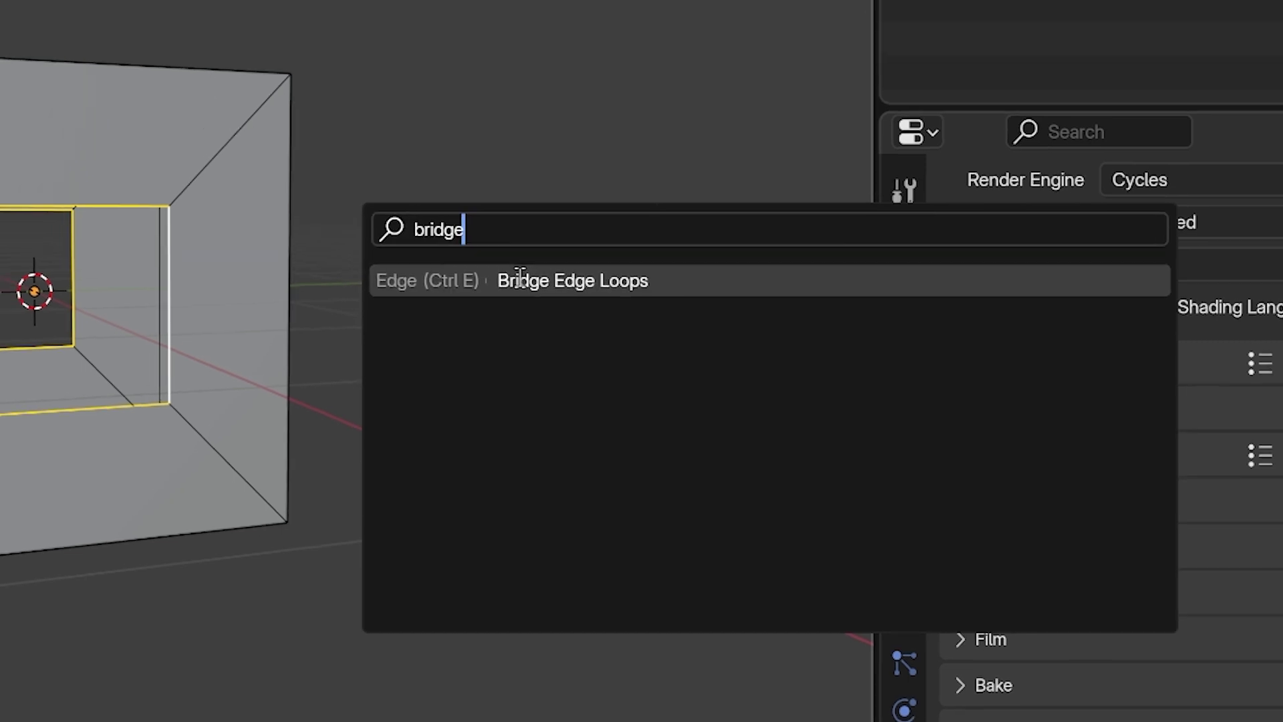
pyautogui.press('Escape')
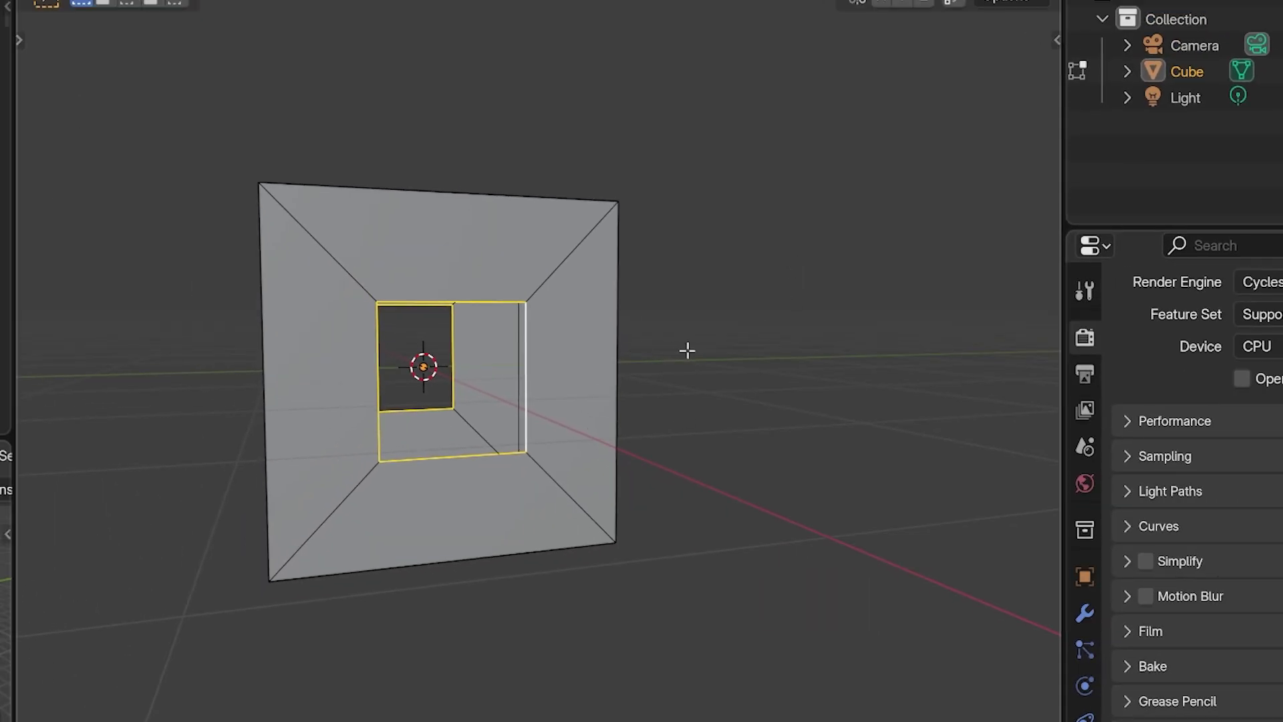
# Step: Check Quick Favorites with Q and bridge the cube's two edge loops
pyautogui.moveTo(687, 350); pyautogui.dragTo(731, 376, button='middle')
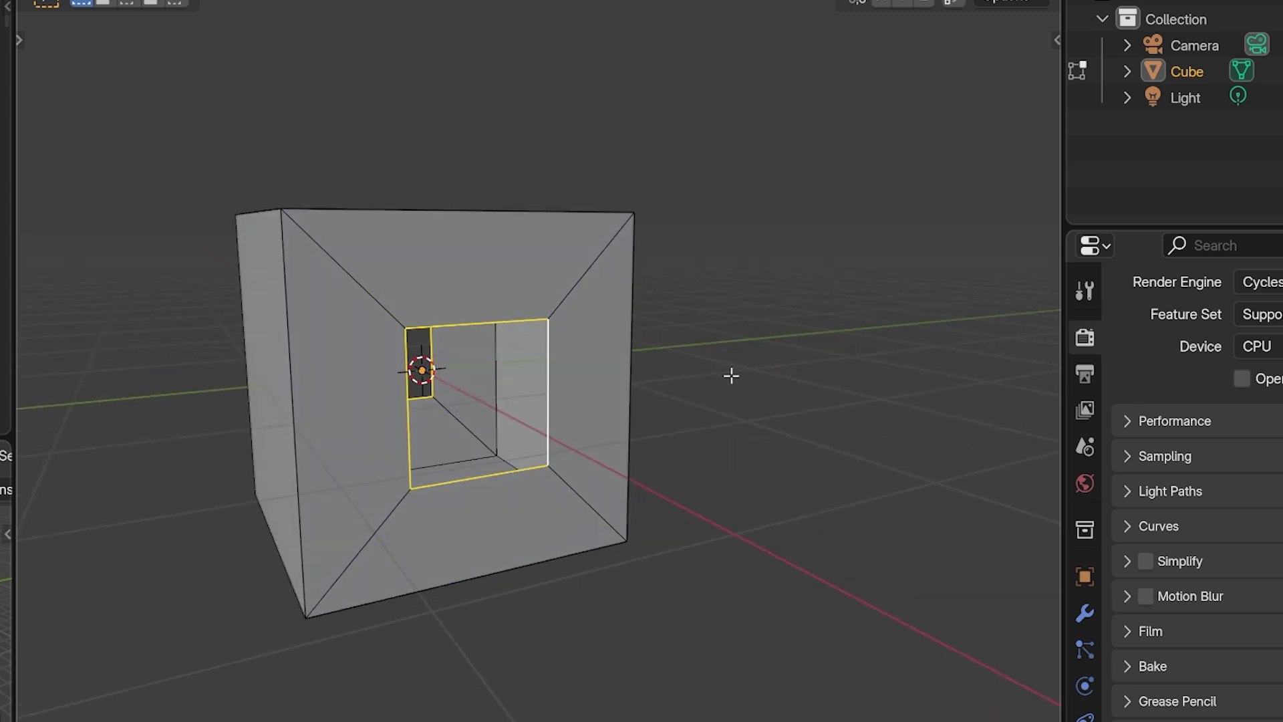
pyautogui.press('q')
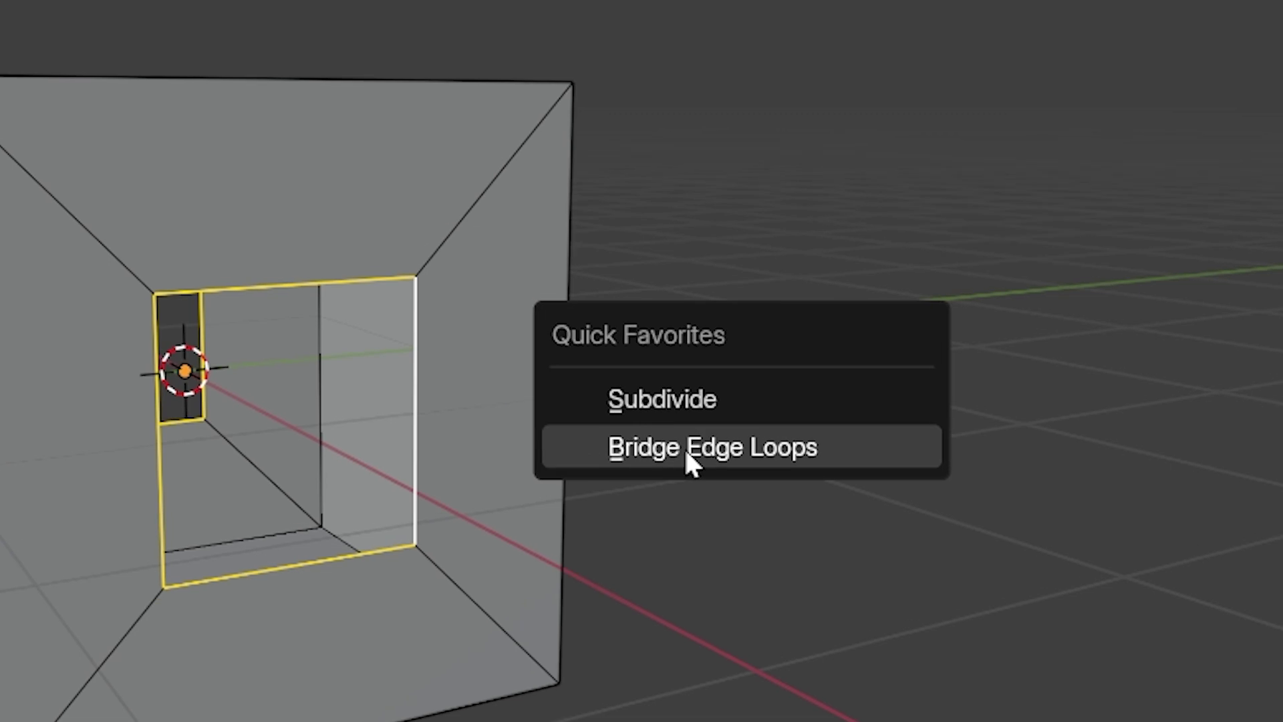
pyautogui.click(749, 445)
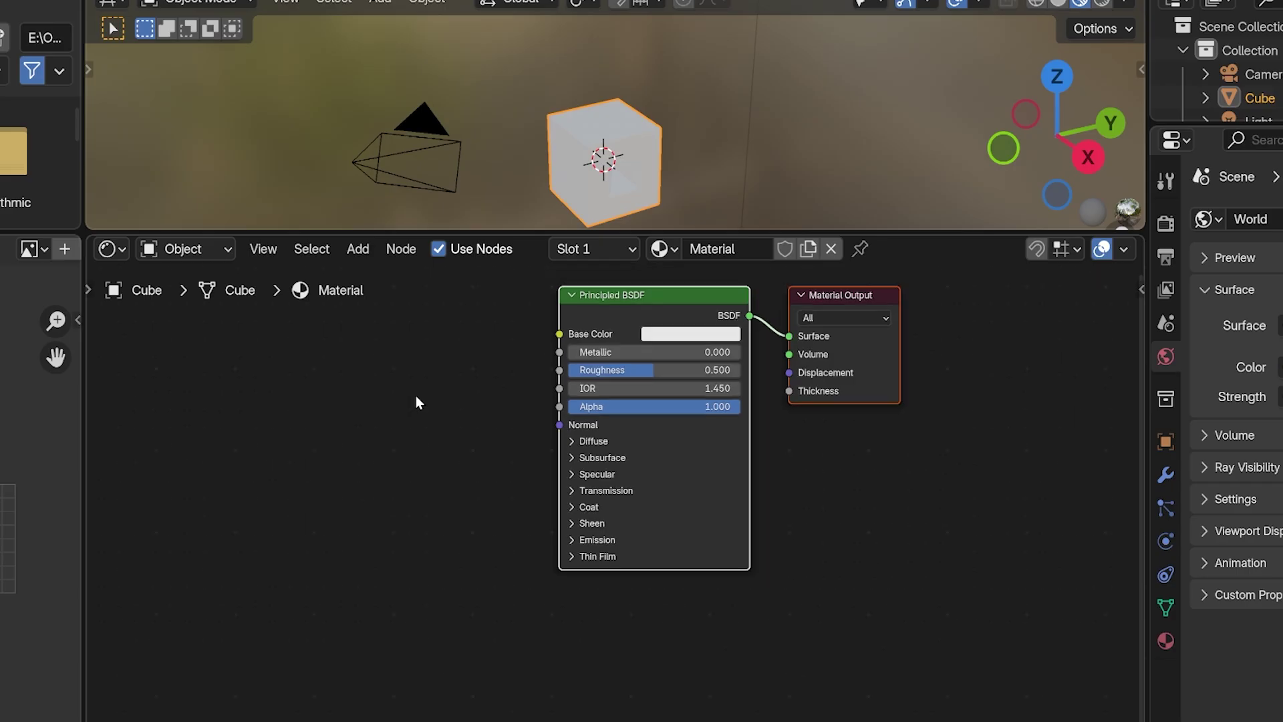
# Step: Add a Mix node from Quick Favorites and place it left of the Principled BSDF
pyautogui.moveTo(484, 488); pyautogui.dragTo(498, 505, button='middle')
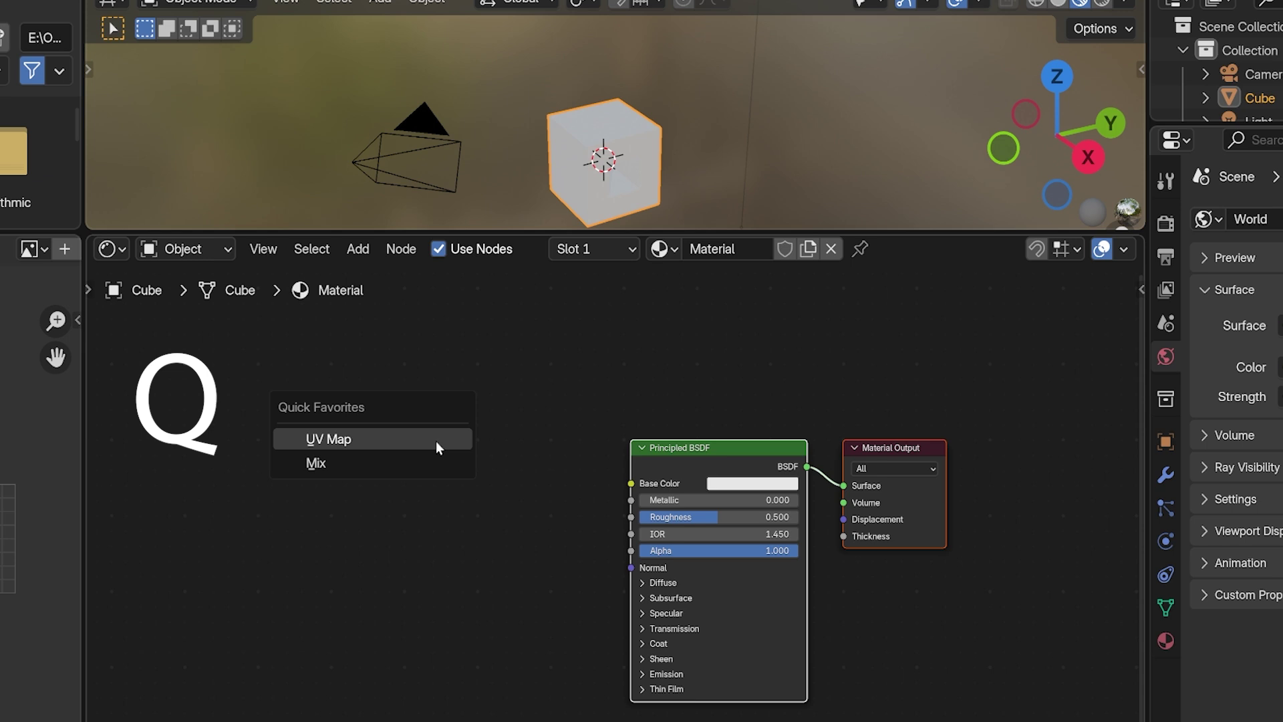
pyautogui.click(403, 467)
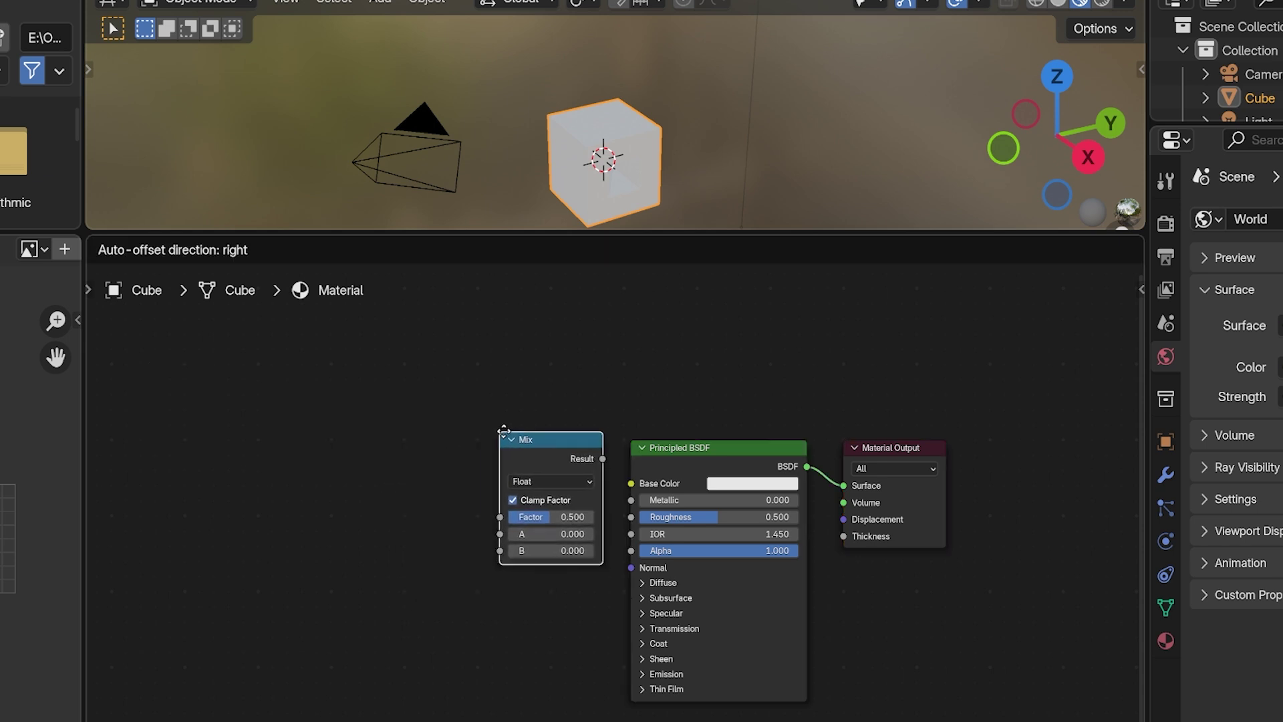
pyautogui.click(505, 432)
# Step: Add a UV Map node from Quick Favorites and place it left of the Mix node
pyautogui.press('q')
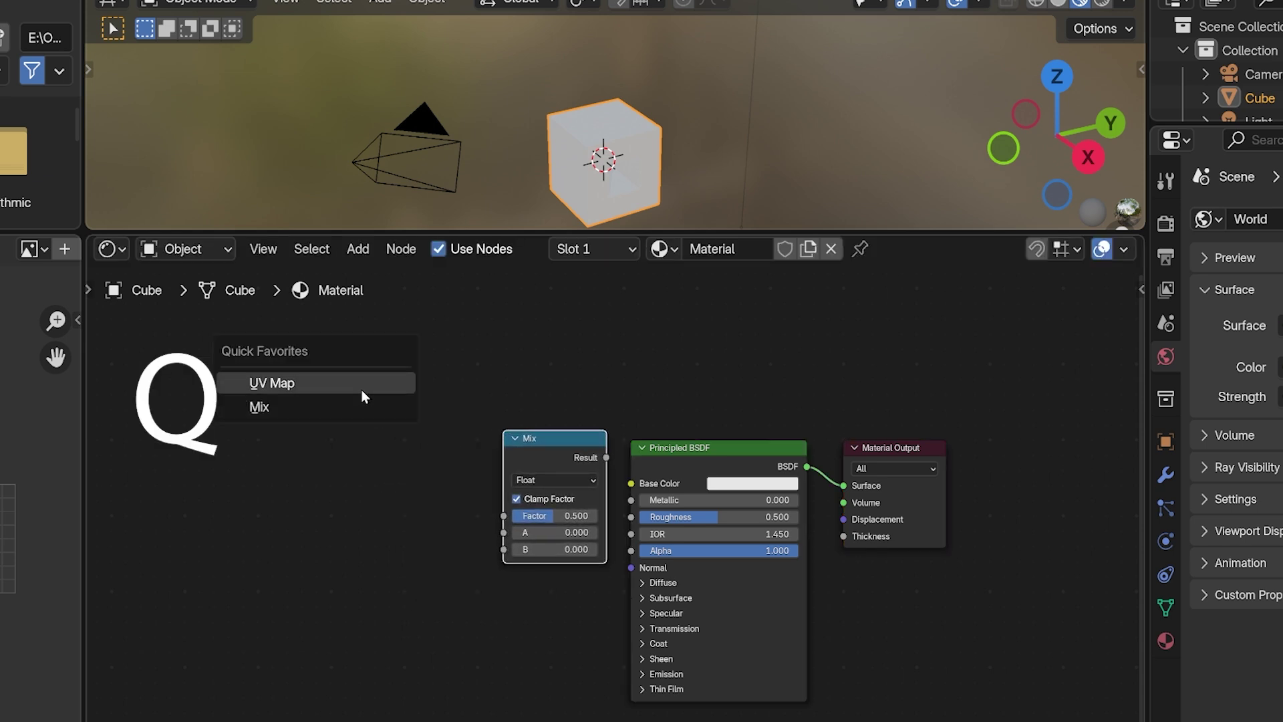
pyautogui.click(361, 389)
pyautogui.click(345, 453)
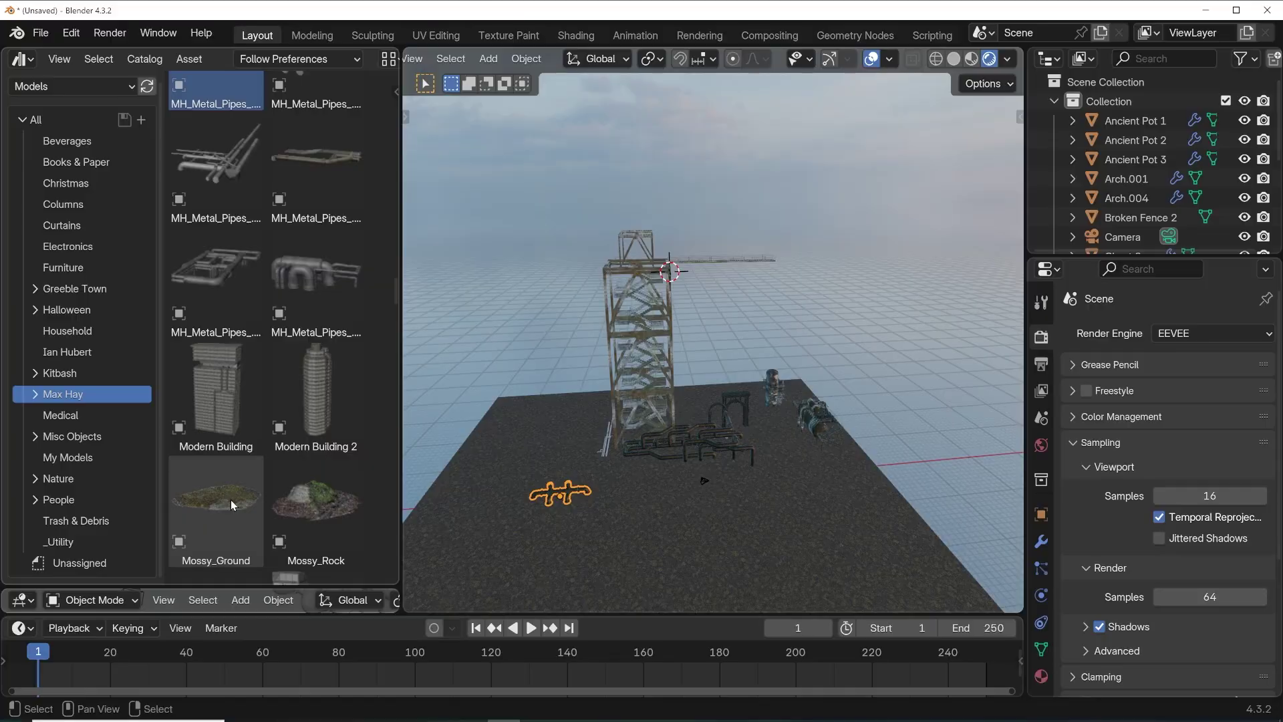
# Step: Drop the Modern Building asset into the scene, then browse catalogs from Household up to Christmas
pyautogui.click(218, 422)
pyautogui.moveTo(218, 423); pyautogui.dragTo(713, 528)
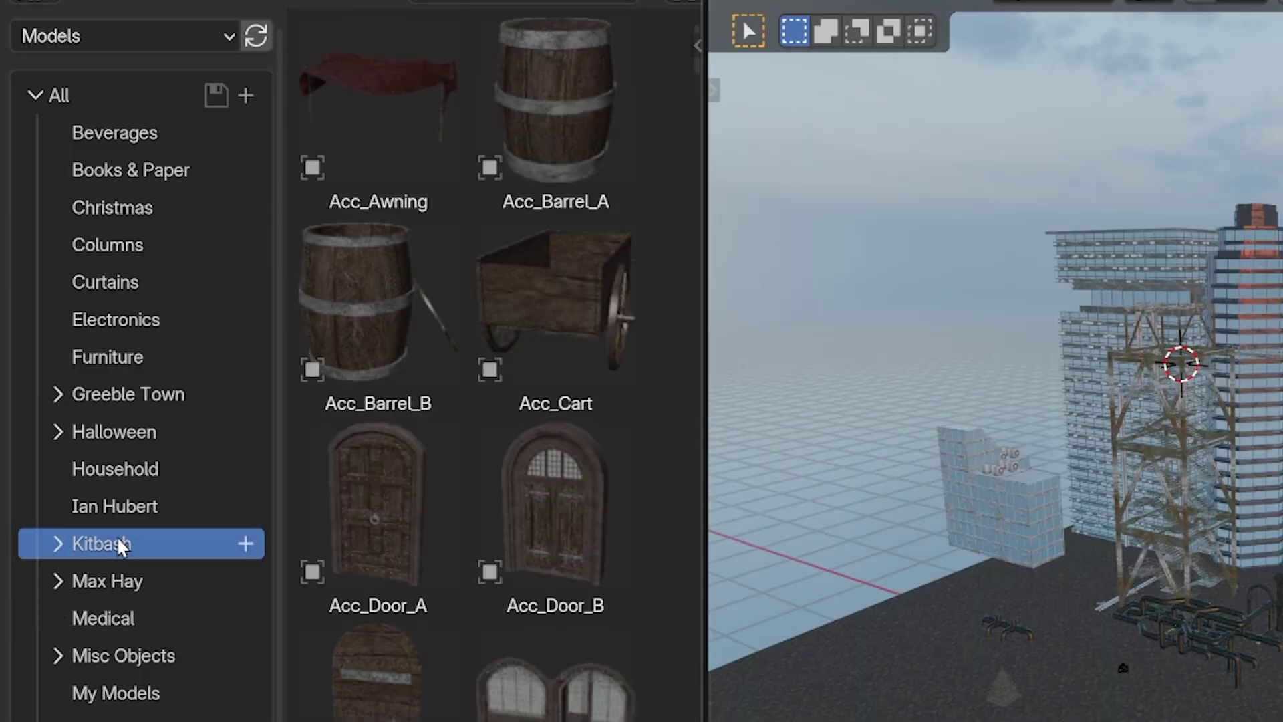
pyautogui.click(100, 469)
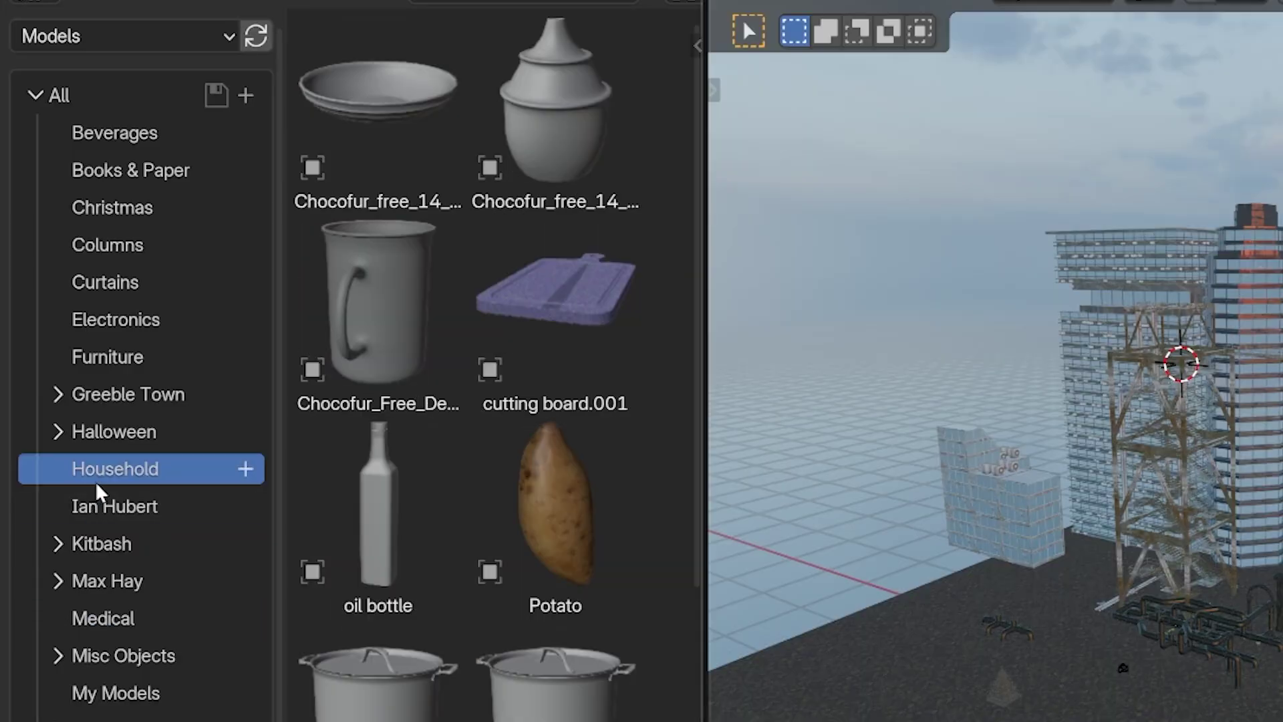
pyautogui.click(126, 433)
pyautogui.click(142, 356)
pyautogui.click(150, 318)
pyautogui.click(160, 282)
pyautogui.click(168, 244)
pyautogui.click(166, 208)
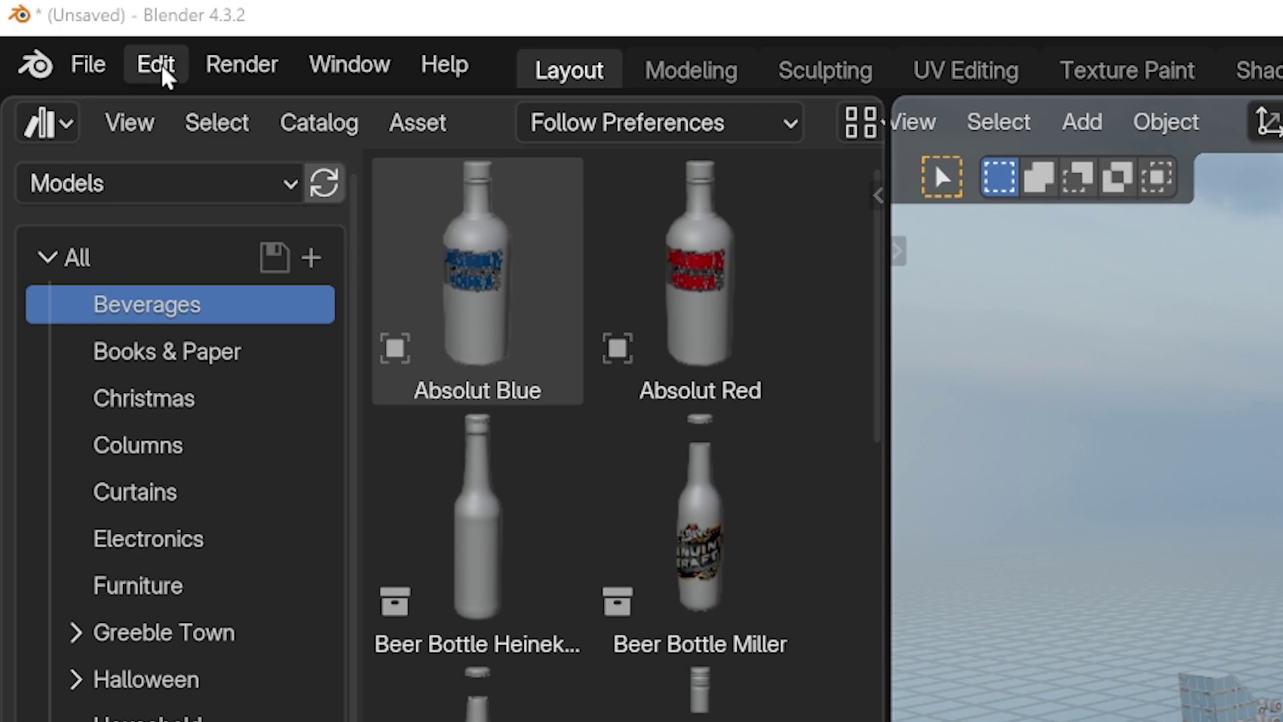
pyautogui.click(164, 71)
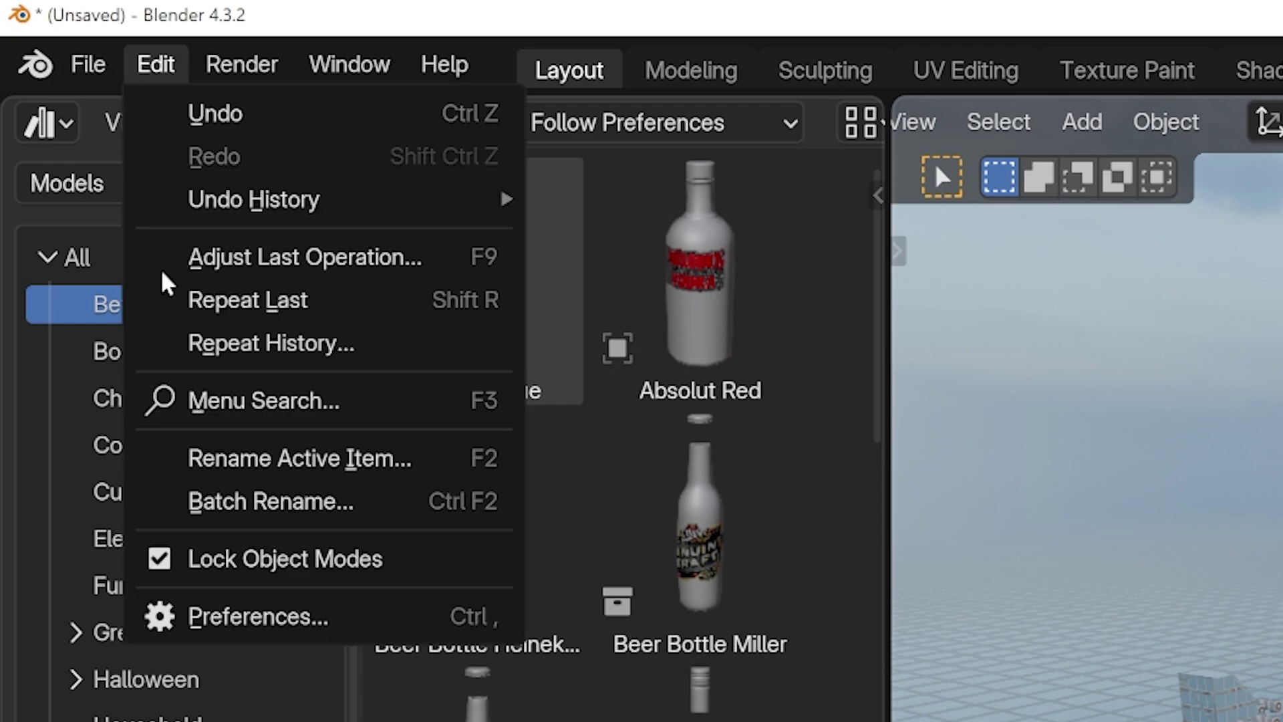
# Step: In Preferences > File Paths, add the Downloads folder under Asset Libraries
pyautogui.click(286, 618)
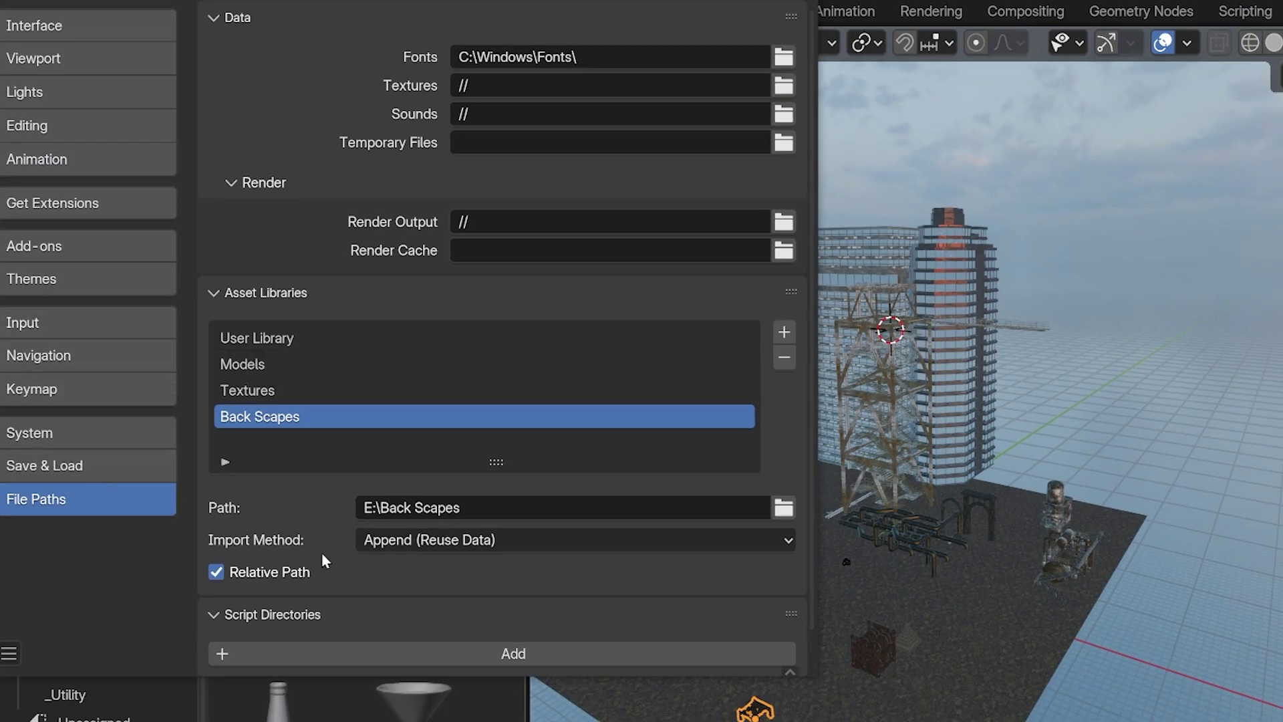
pyautogui.scroll(-2, 322, 555)
pyautogui.click(784, 293)
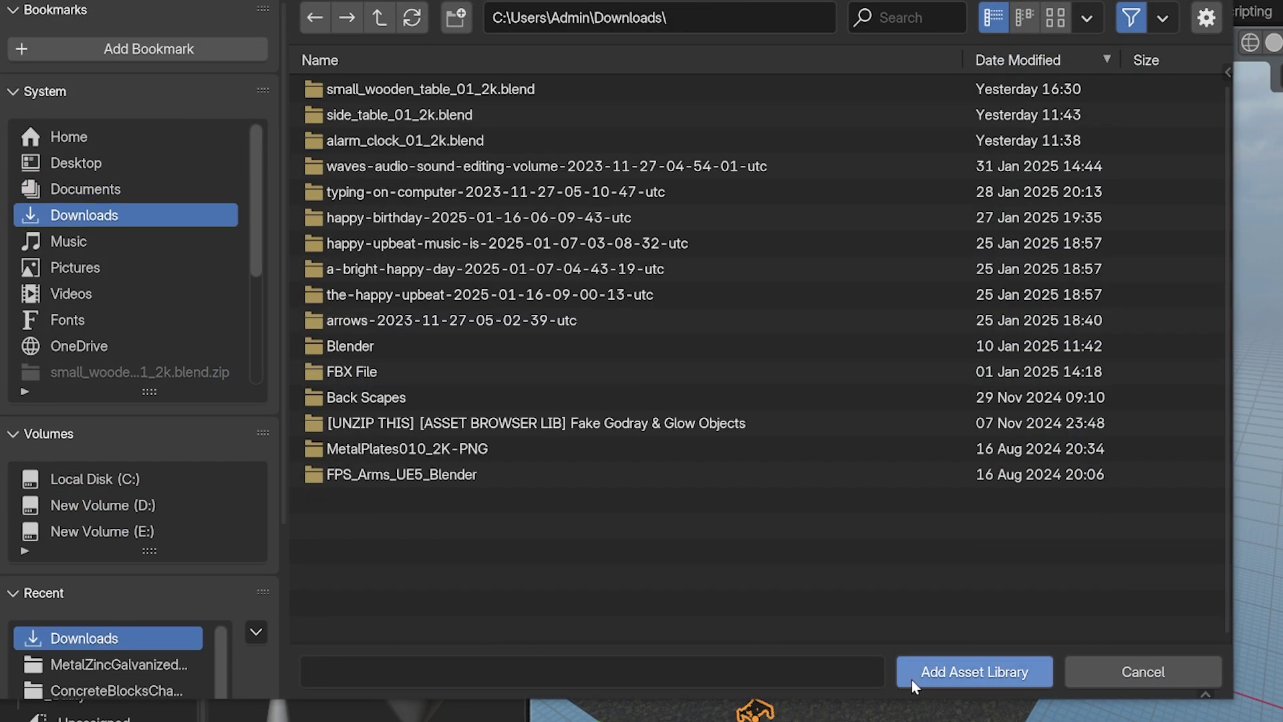
pyautogui.click(958, 680)
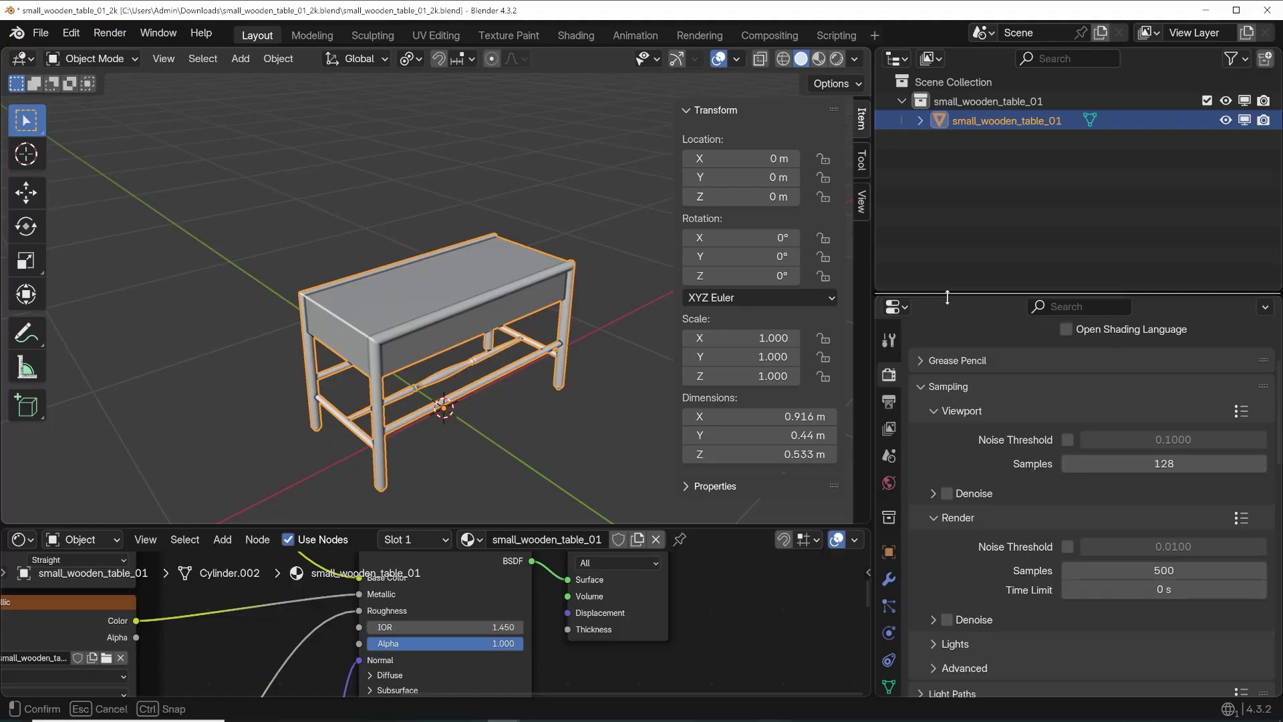
# Step: Enlarge the Outliner, mark the table as an asset, and drop Ancient Pot 2 and Ancient Pot 3 into the viewport
pyautogui.moveTo(947, 297); pyautogui.dragTo(937, 399)
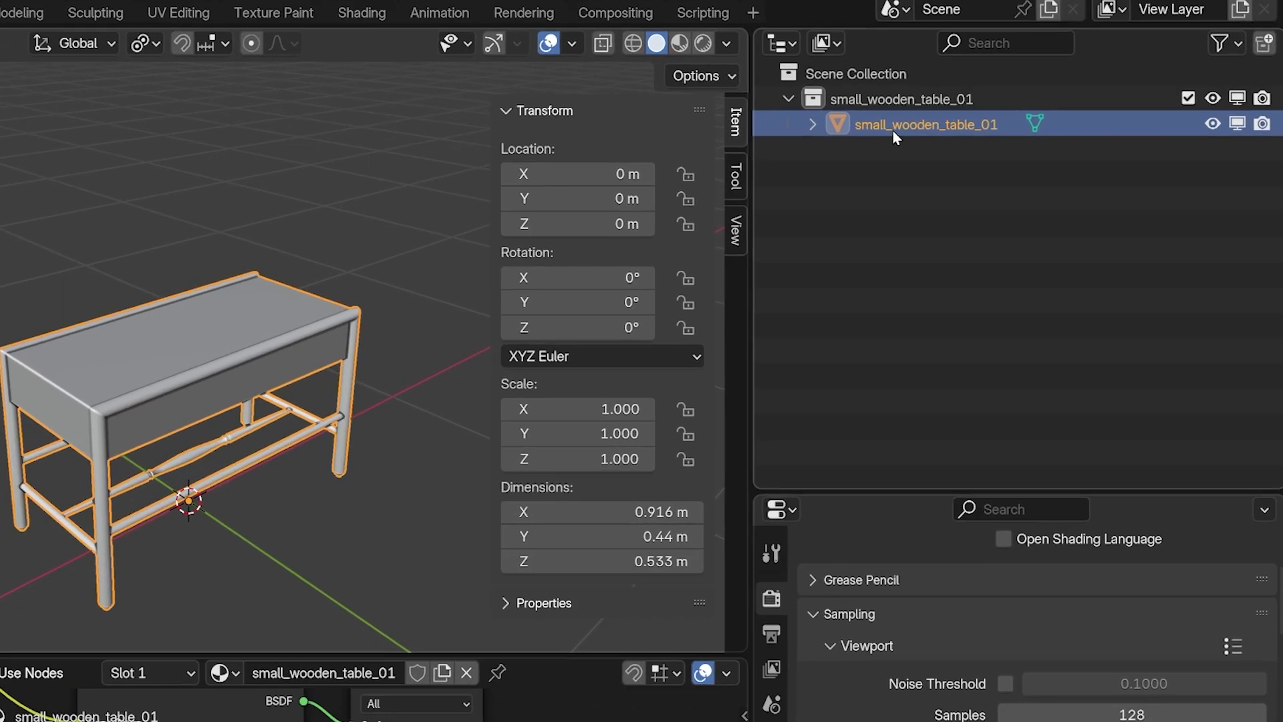
pyautogui.rightClick(979, 124)
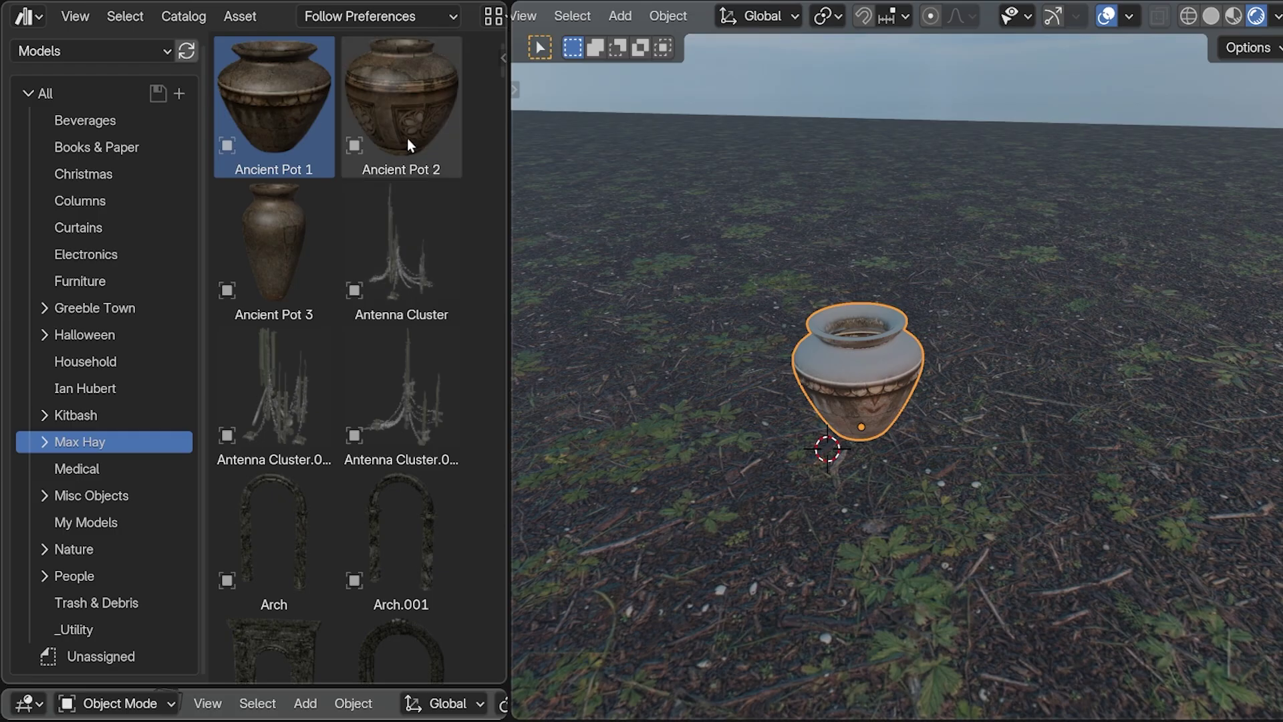
pyautogui.moveTo(410, 140); pyautogui.dragTo(1048, 354)
pyautogui.moveTo(262, 246); pyautogui.dragTo(612, 312)
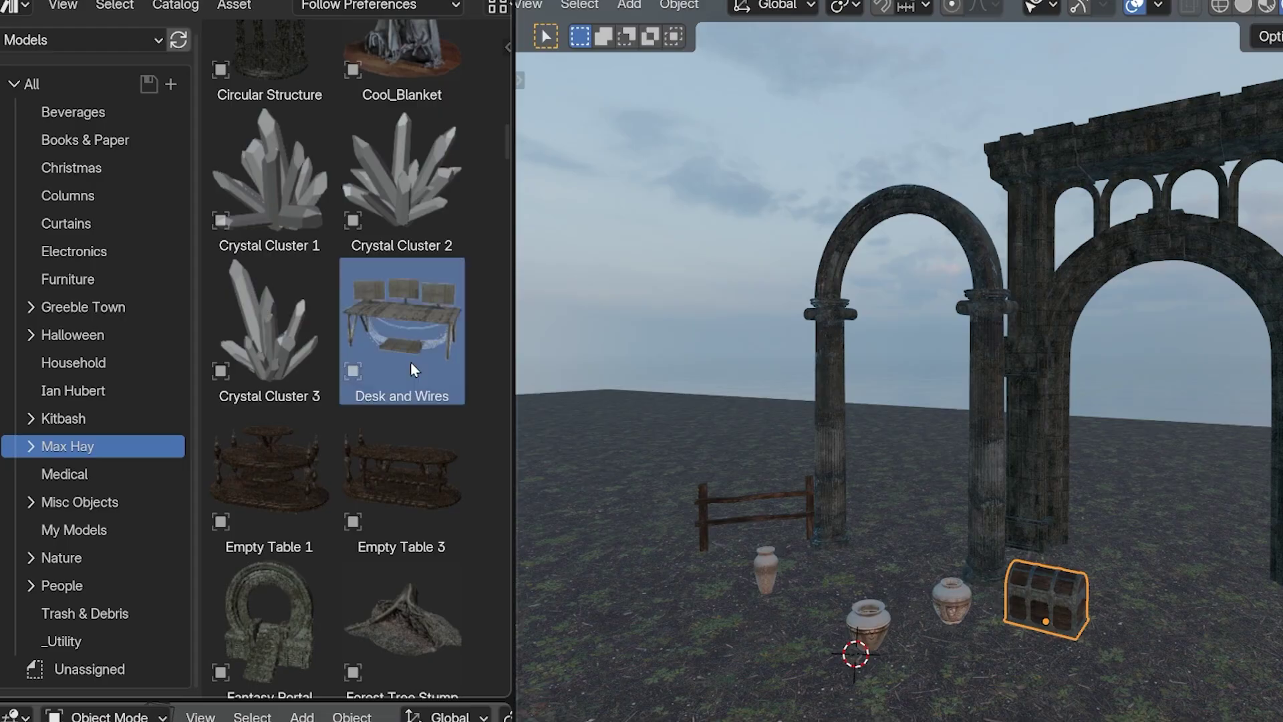
# Step: Drag the Desk and Wires and Industrial Scaffolding assets from the Asset Browser into the scene
pyautogui.moveTo(410, 362); pyautogui.dragTo(378, 604)
pyautogui.scroll(-15, 379, 603)
pyautogui.moveTo(270, 367); pyautogui.dragTo(700, 540)
pyautogui.scroll(-3, 687, 558)
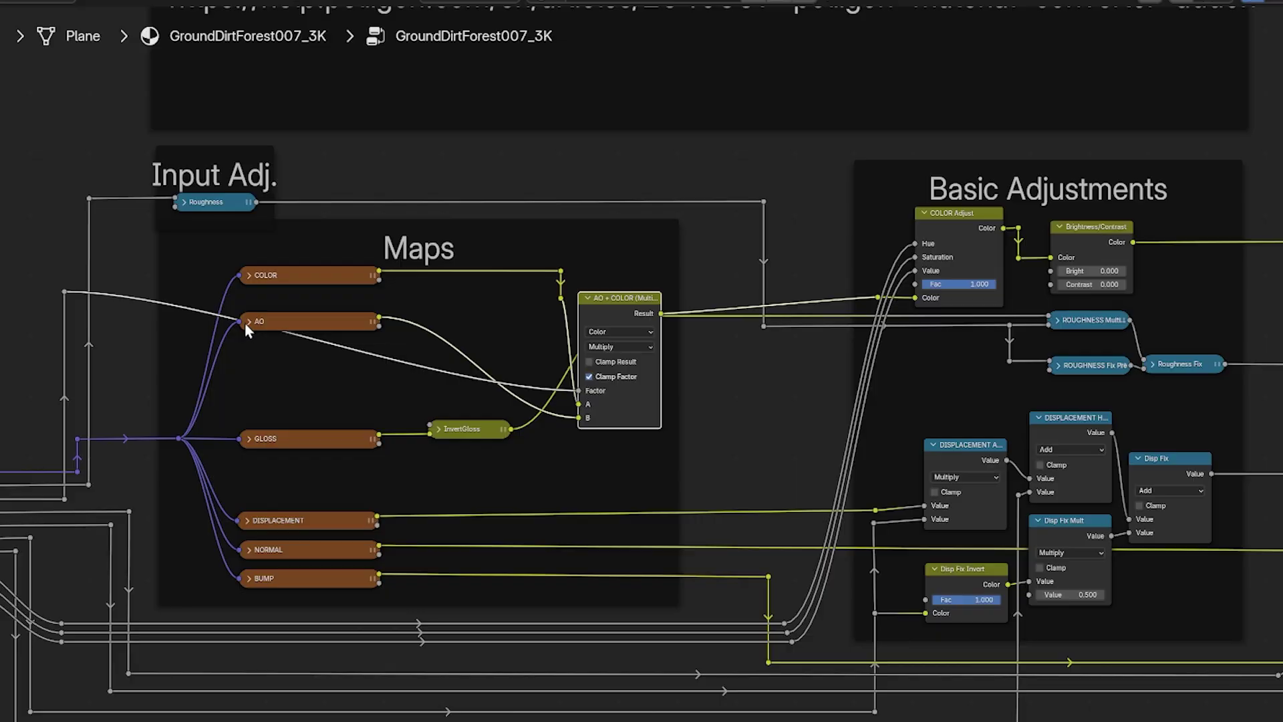
# Step: Group every node except Material Output and link a new group input to the Principled BSDF Alpha
pyautogui.click(245, 322)
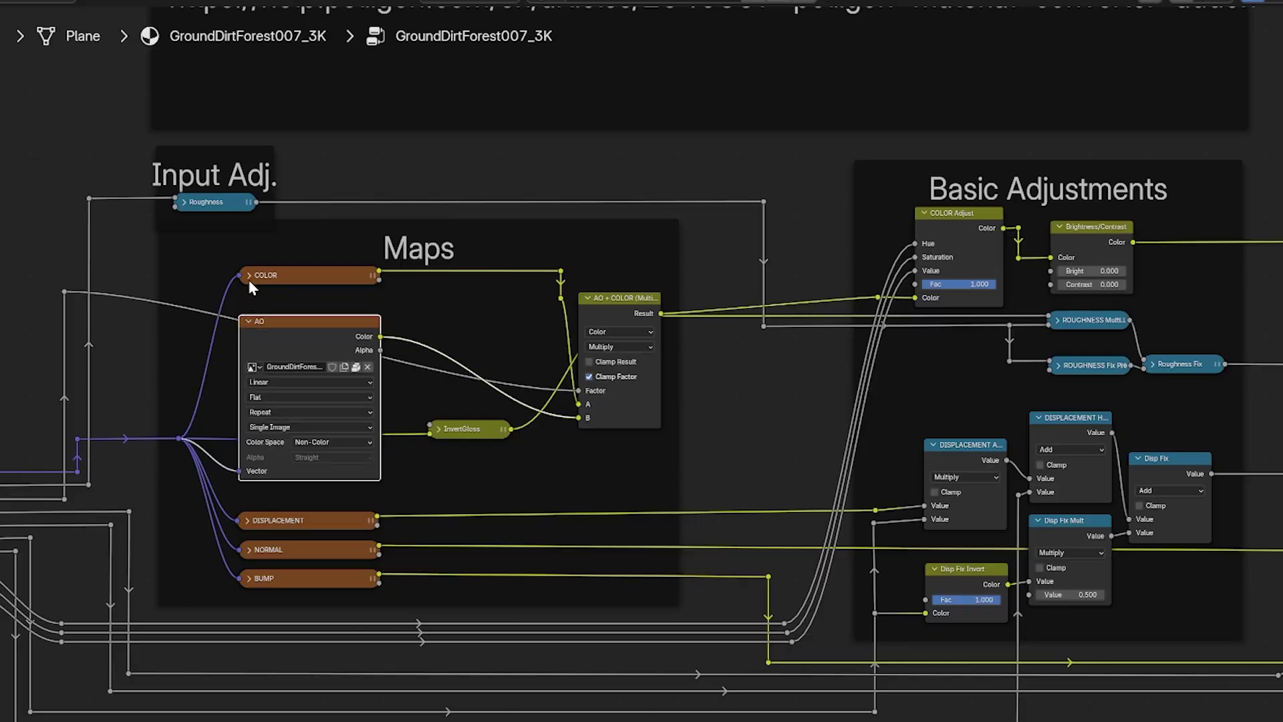
pyautogui.click(248, 279)
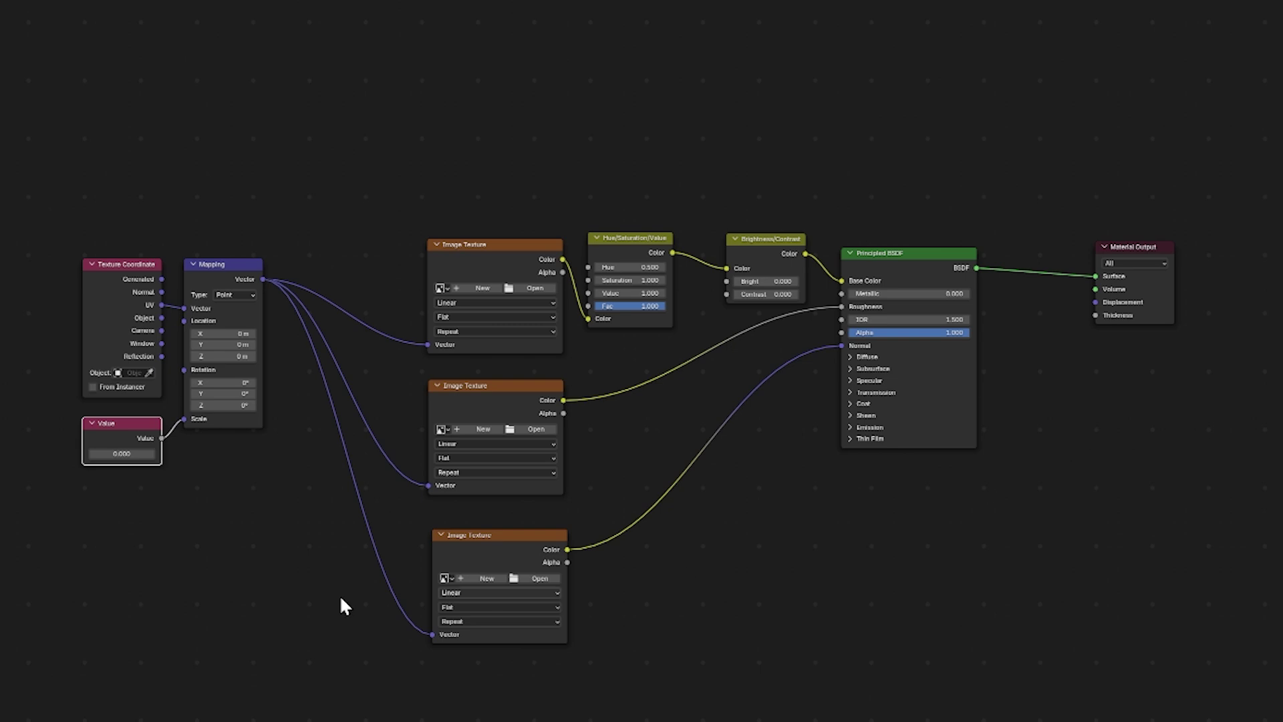
pyautogui.moveTo(17, 120); pyautogui.dragTo(914, 671)
pyautogui.hotkey('ctrl', 'g')
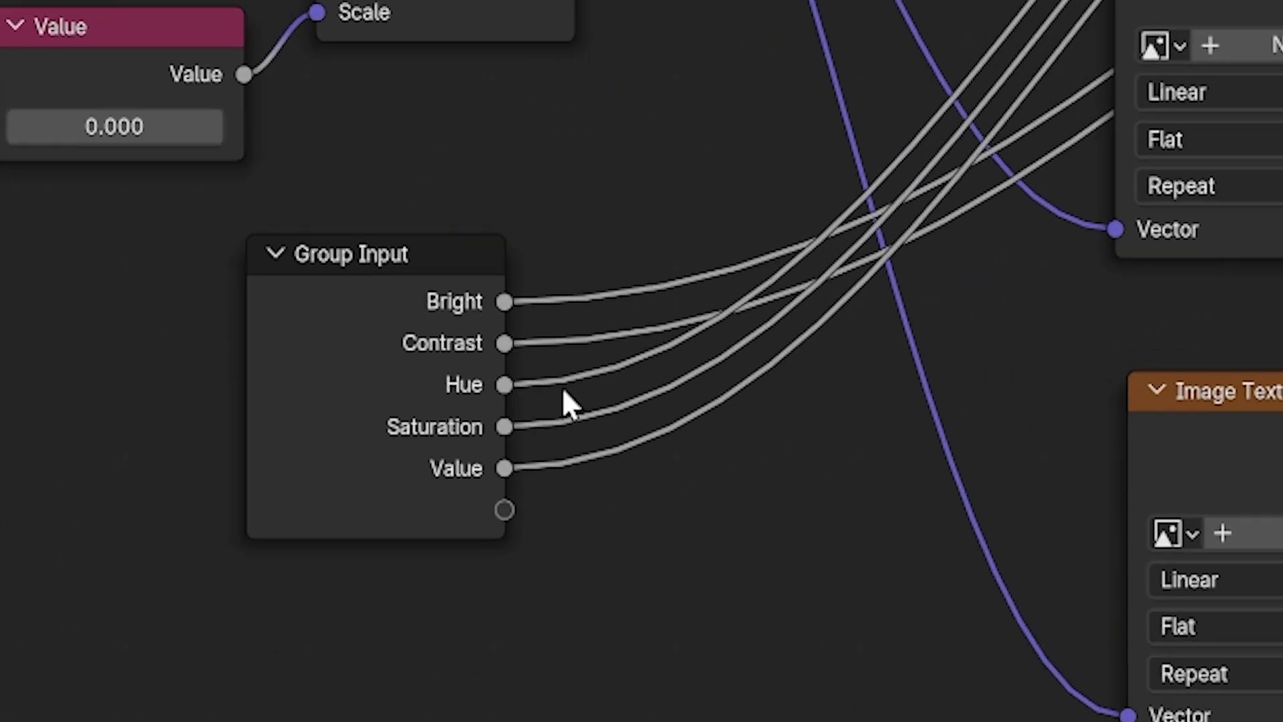
pyautogui.moveTo(204, 576); pyautogui.dragTo(438, 540)
pyautogui.moveTo(1233, 415); pyautogui.dragTo(754, 337)
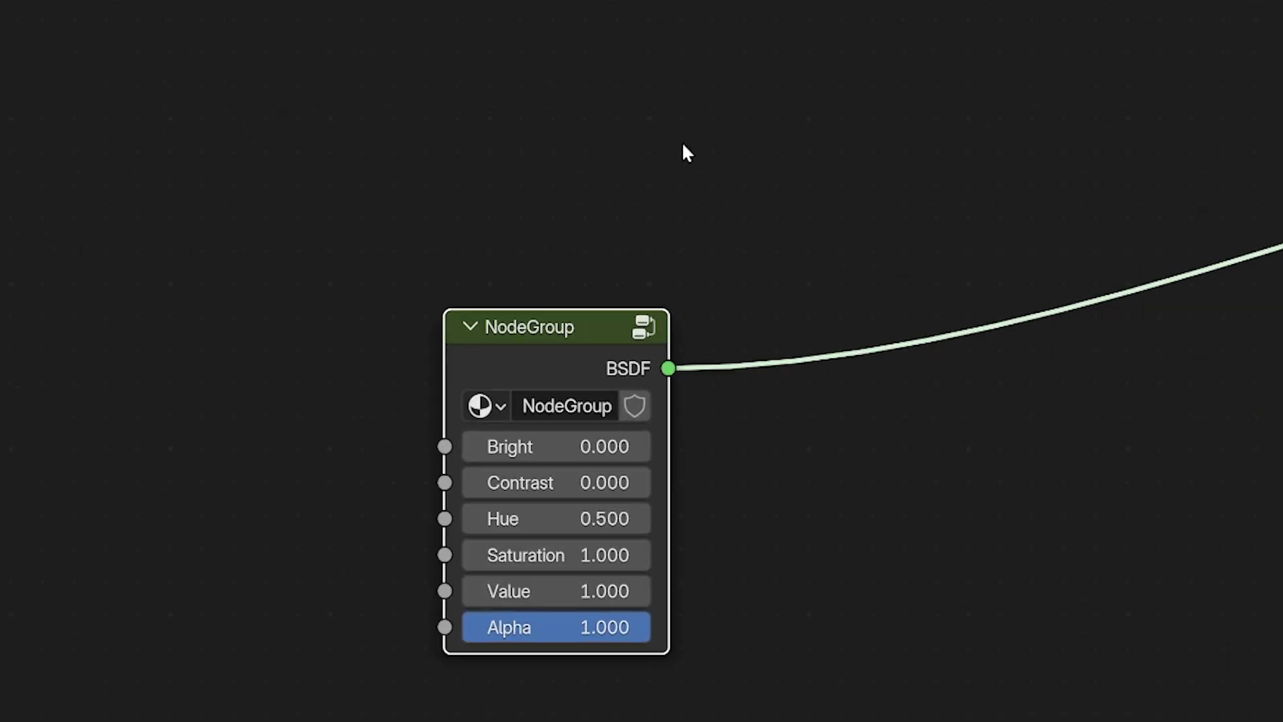
# Step: Rename the node group to 'My node group' and the material to 'My material', then mark it as an asset
pyautogui.doubleClick(722, 205)
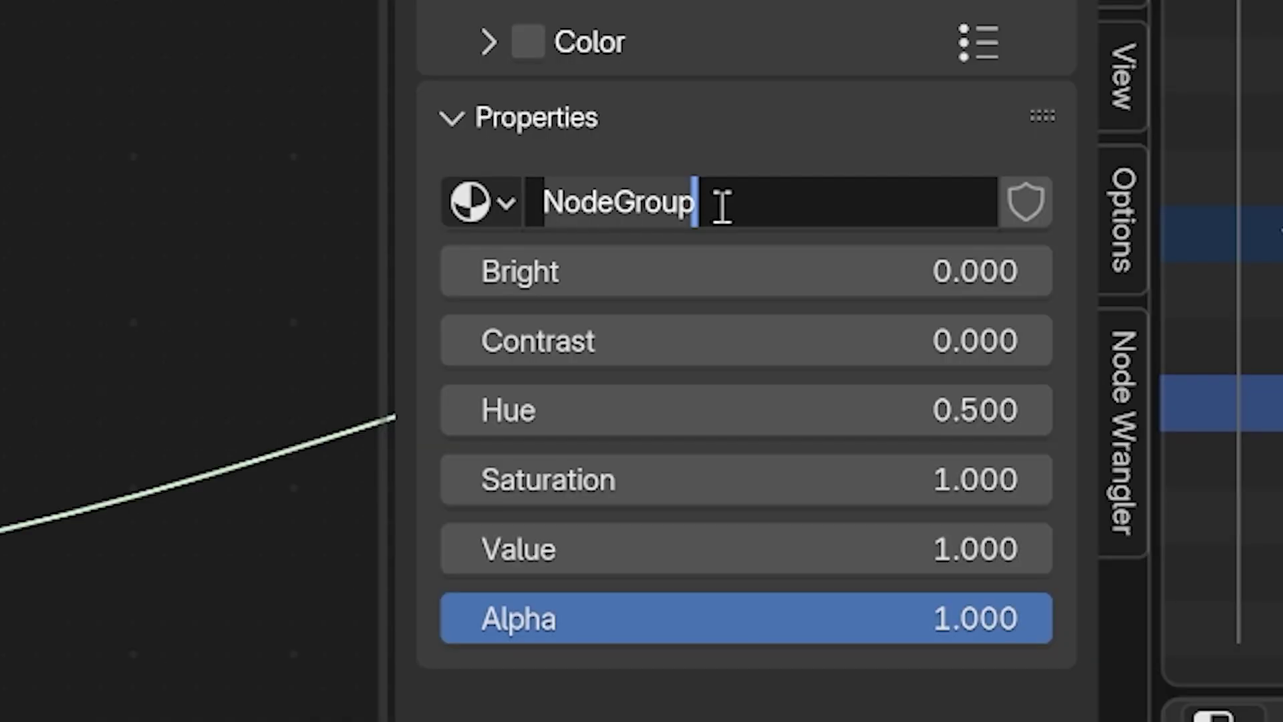
pyautogui.write('My no')
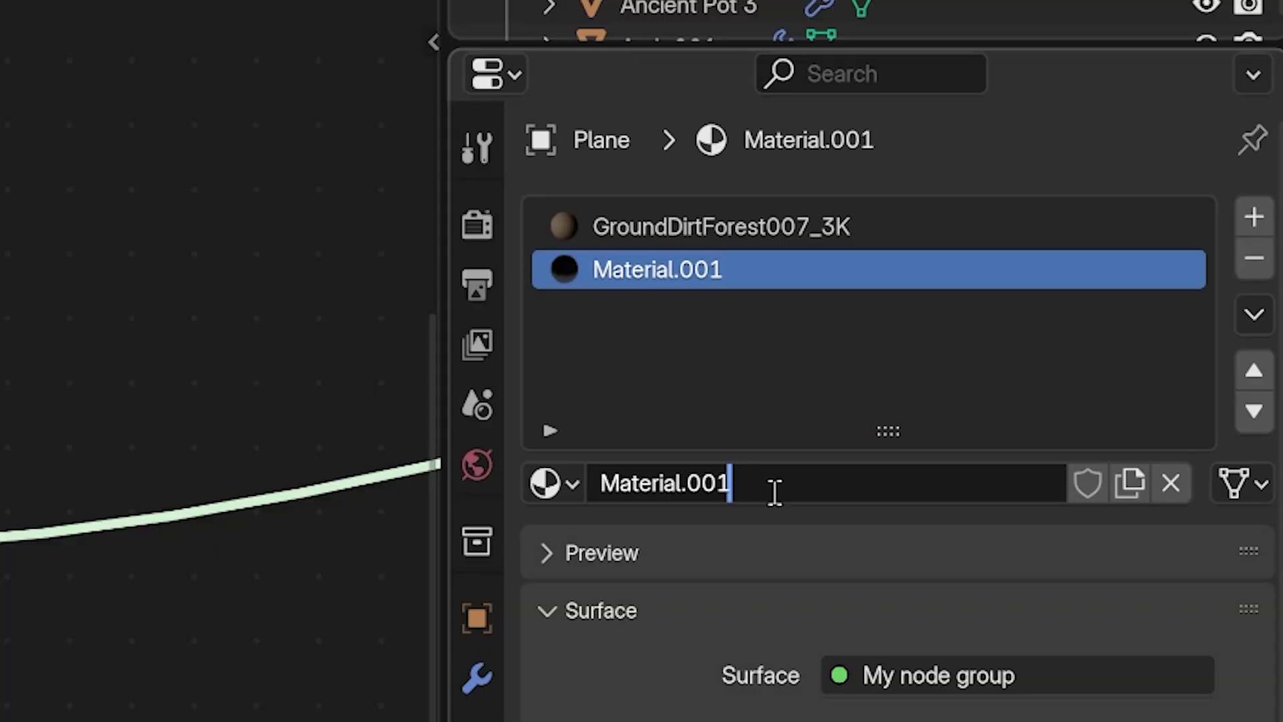
pyautogui.press('Return')
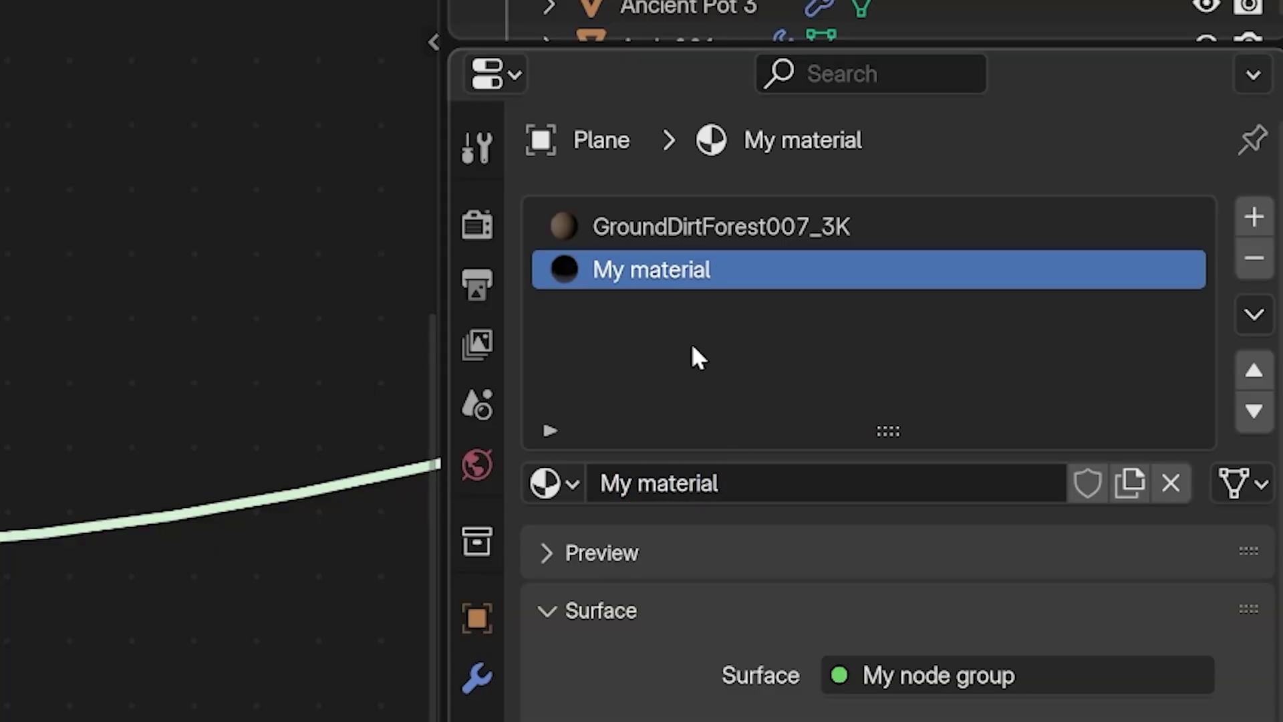
pyautogui.rightClick(689, 271)
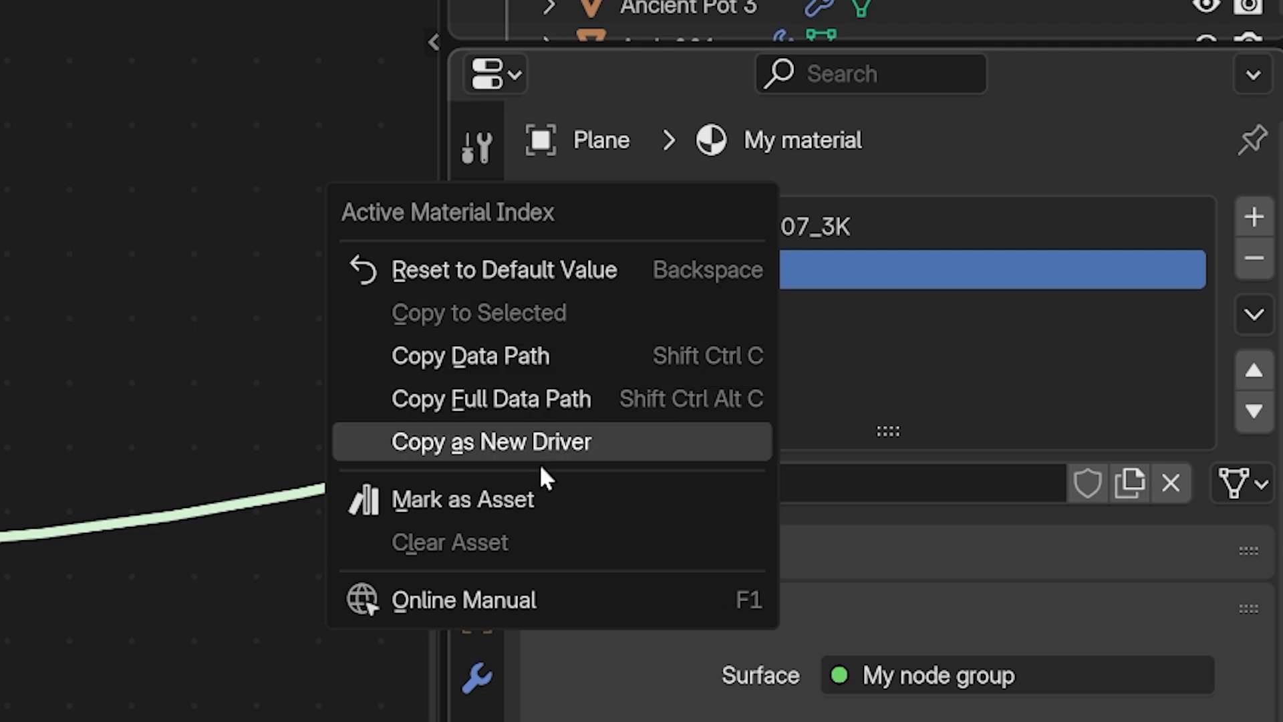
pyautogui.click(524, 500)
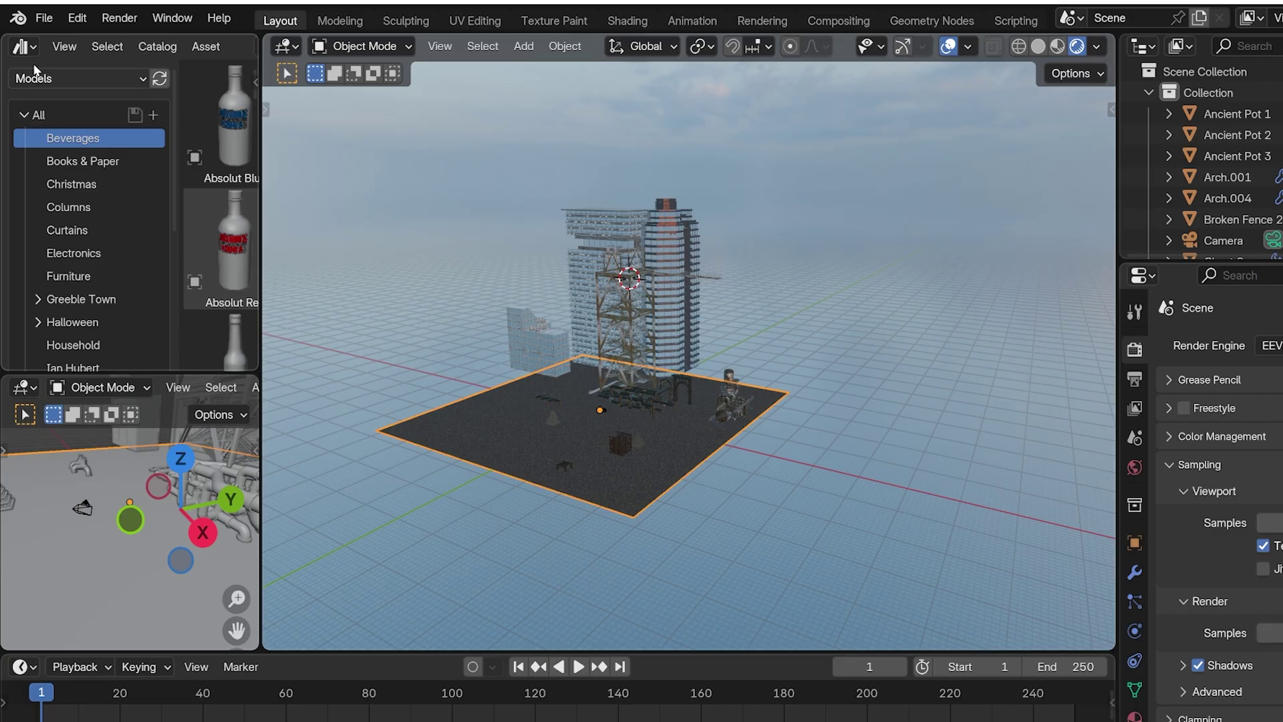
# Step: Bookmark the Downloads folder from the FBX (.fbx) import file browser
pyautogui.click(44, 20)
pyautogui.moveTo(88, 324)
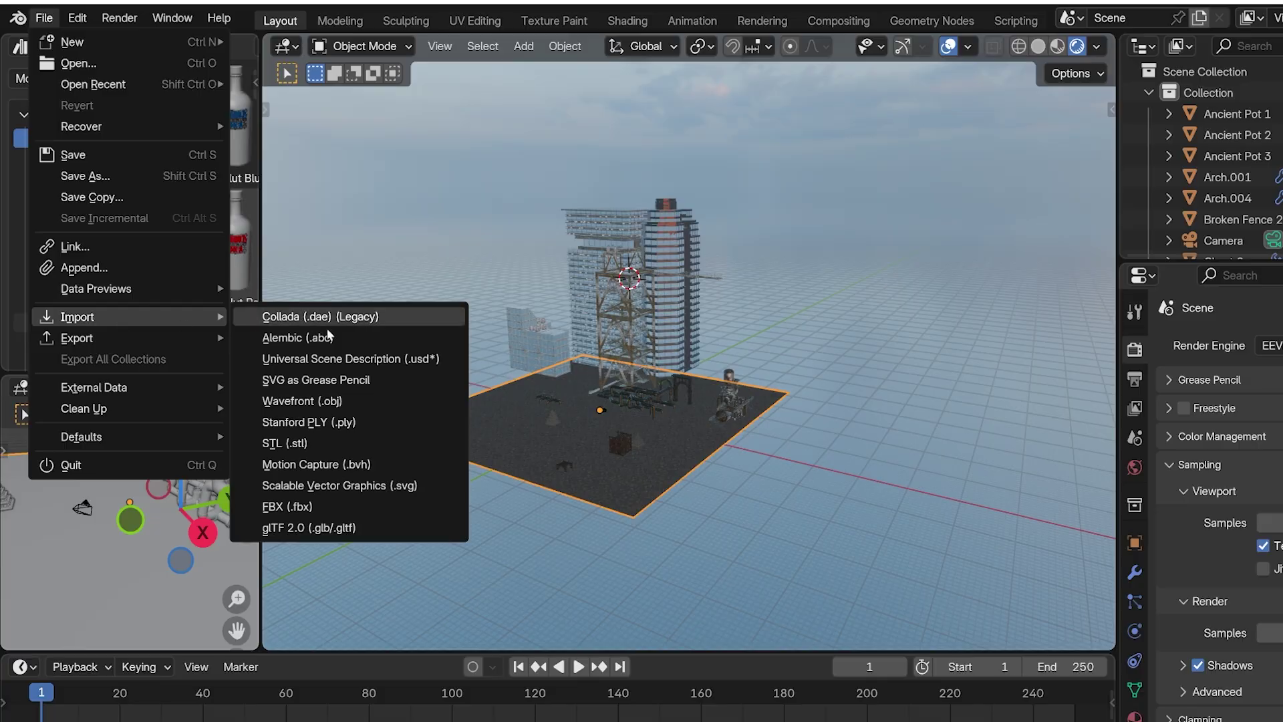
pyautogui.click(306, 509)
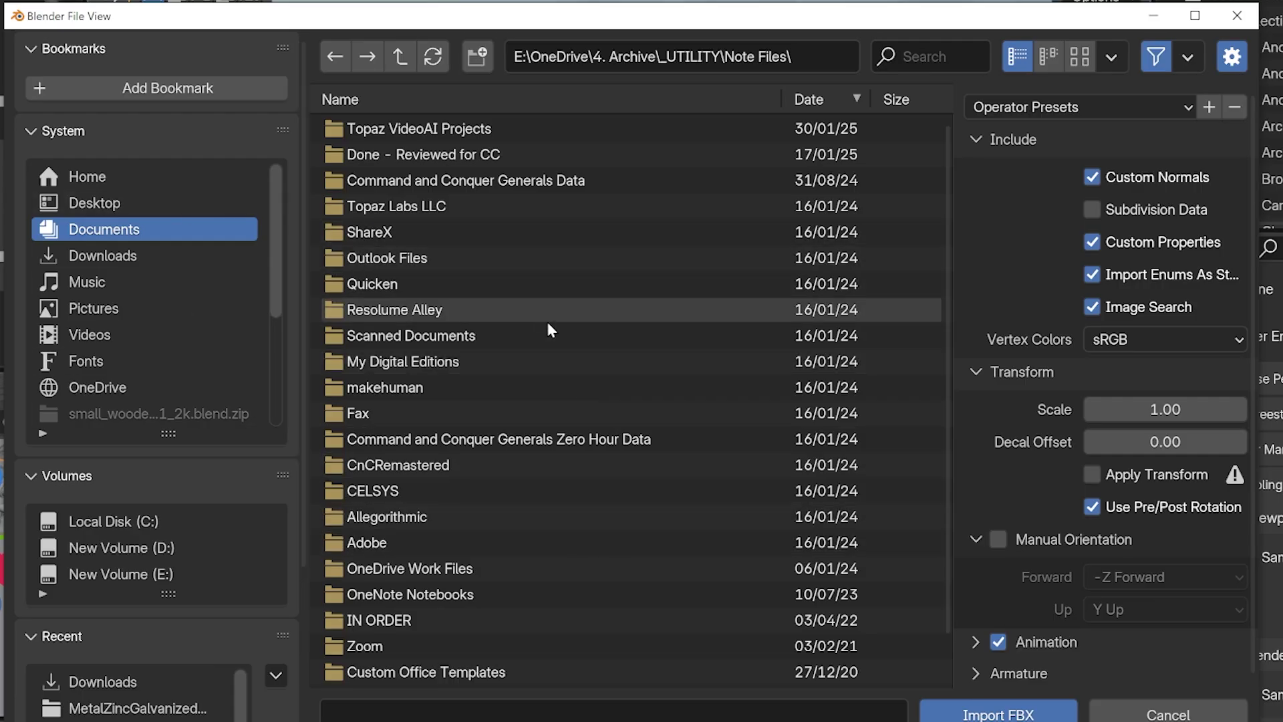
pyautogui.scroll(-1, 554, 334)
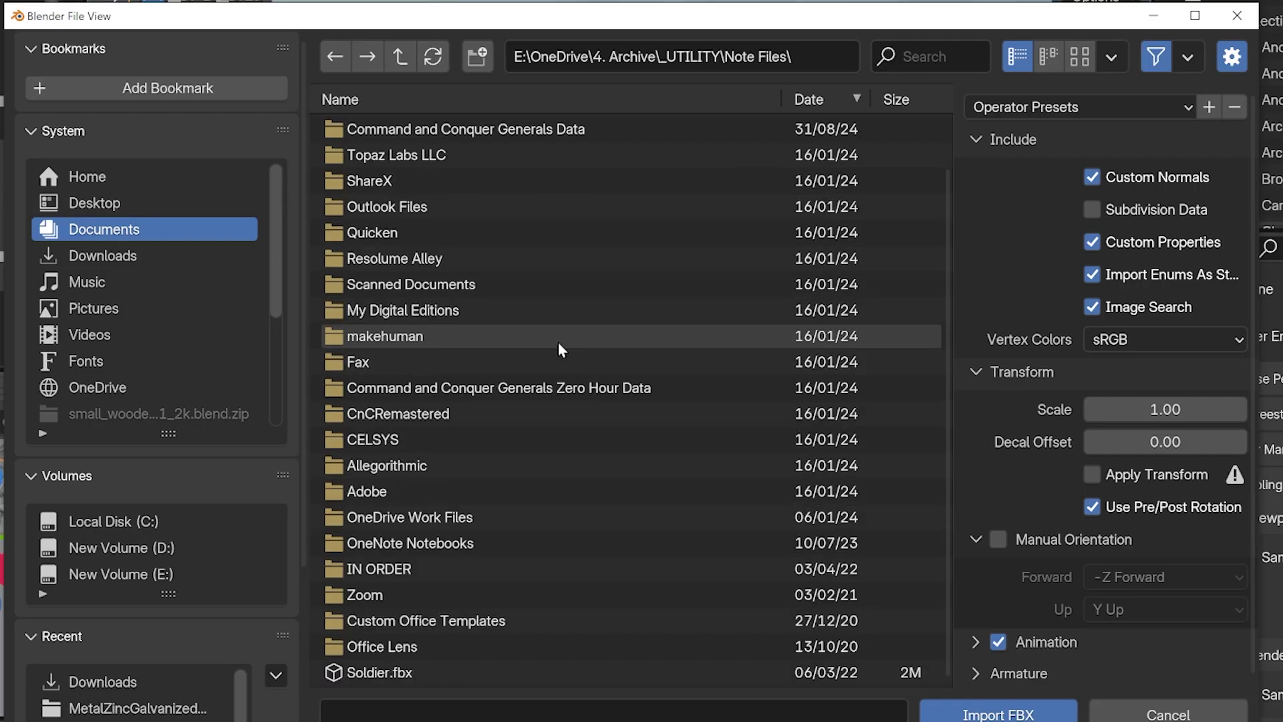
pyautogui.click(113, 256)
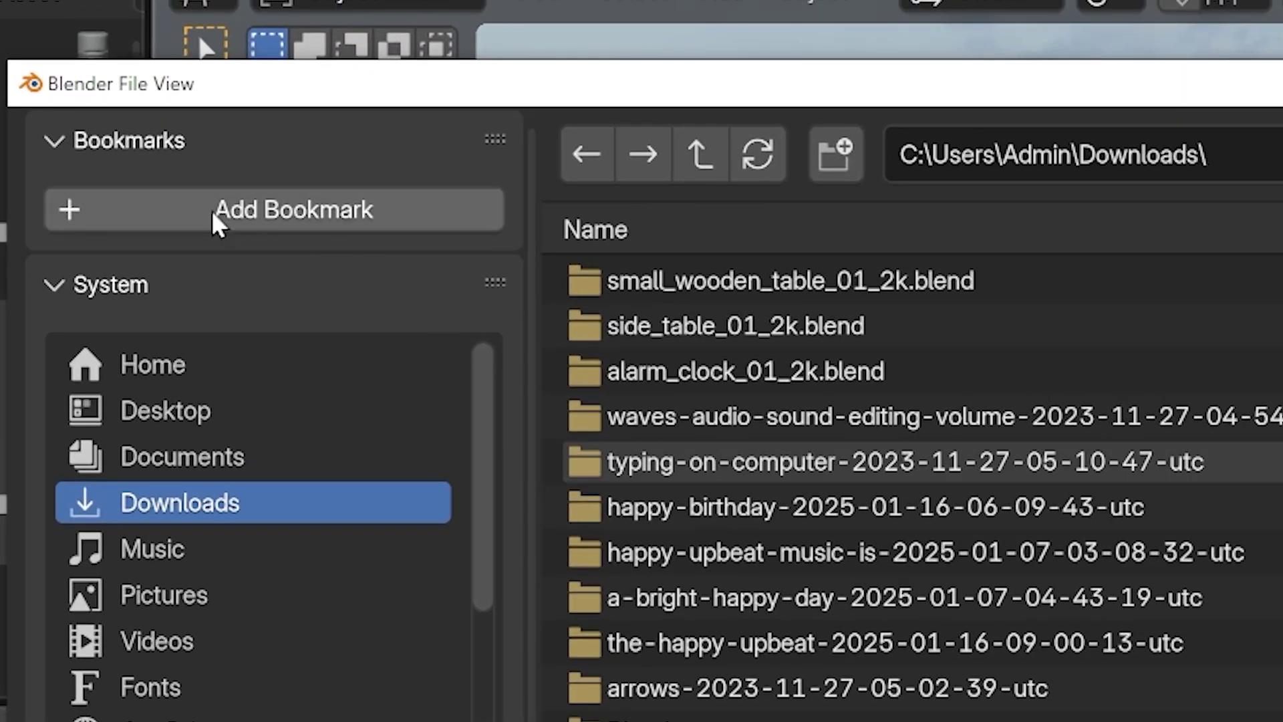
pyautogui.click(379, 212)
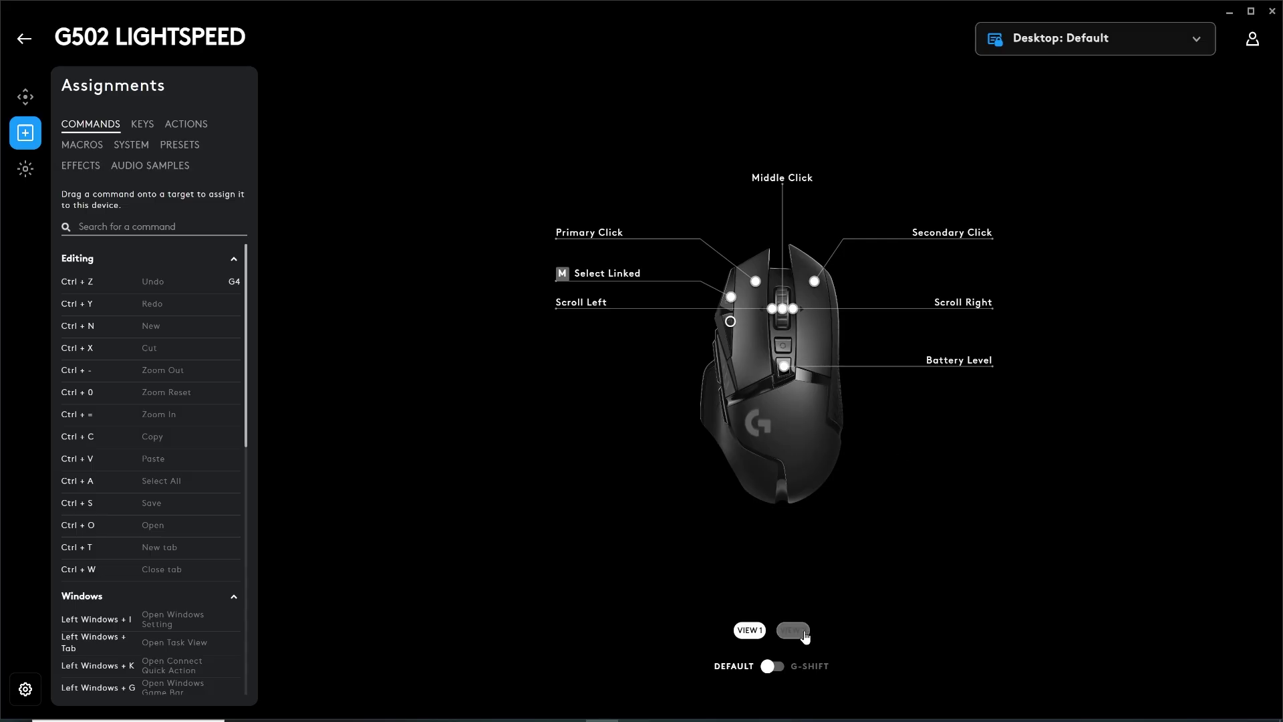
# Step: Assign a tablet ExpressKey the Keyboard > Modifier action with Shift checked
pyautogui.click(802, 632)
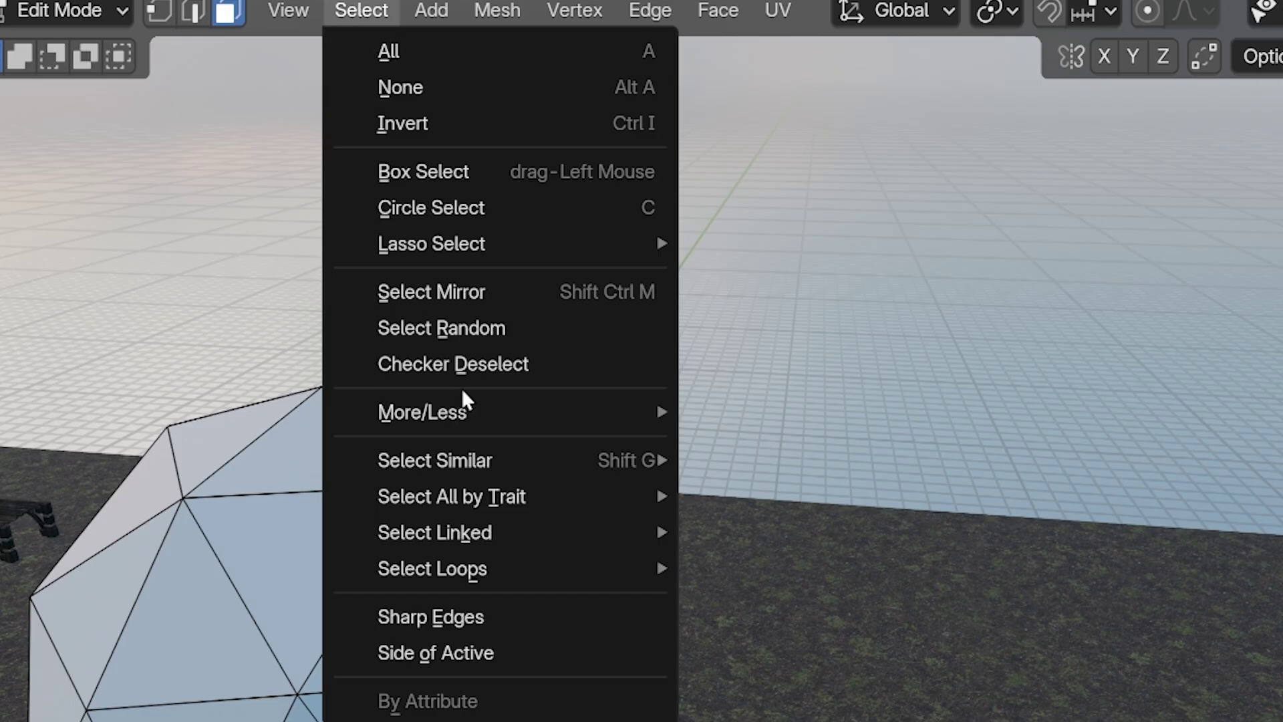
pyautogui.moveTo(468, 547)
pyautogui.click(769, 542)
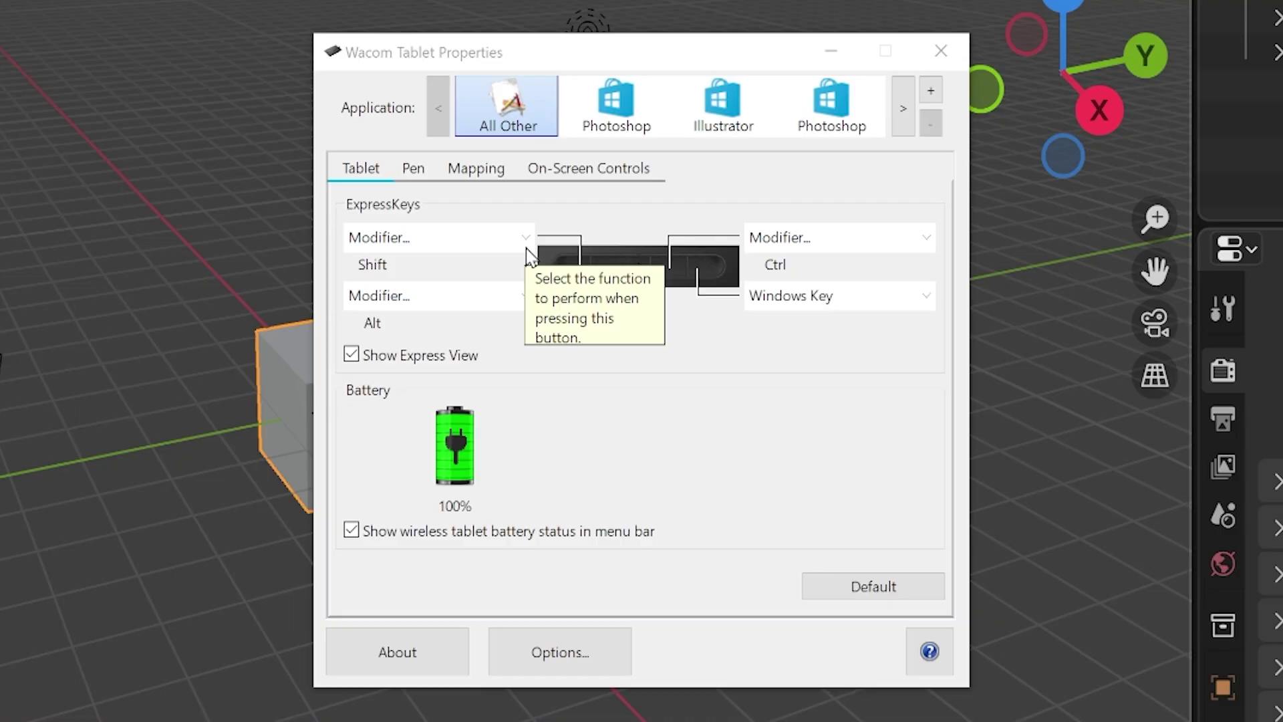
pyautogui.click(524, 241)
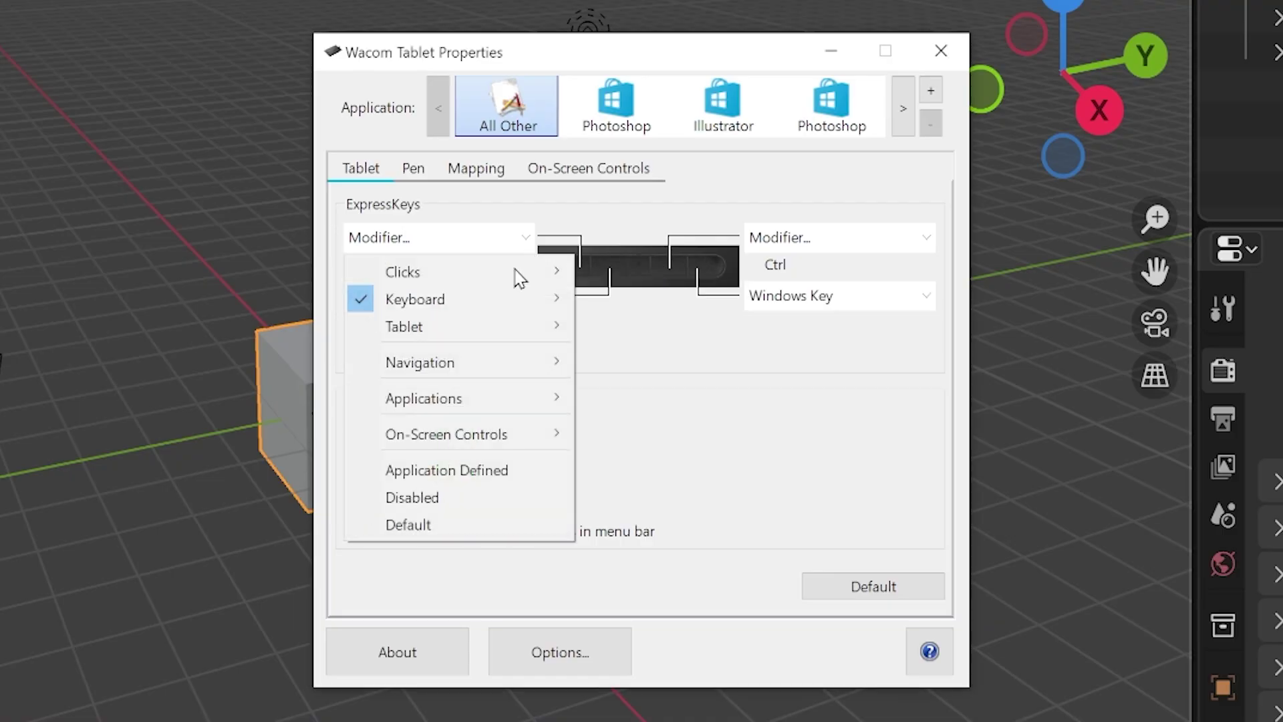
pyautogui.click(662, 329)
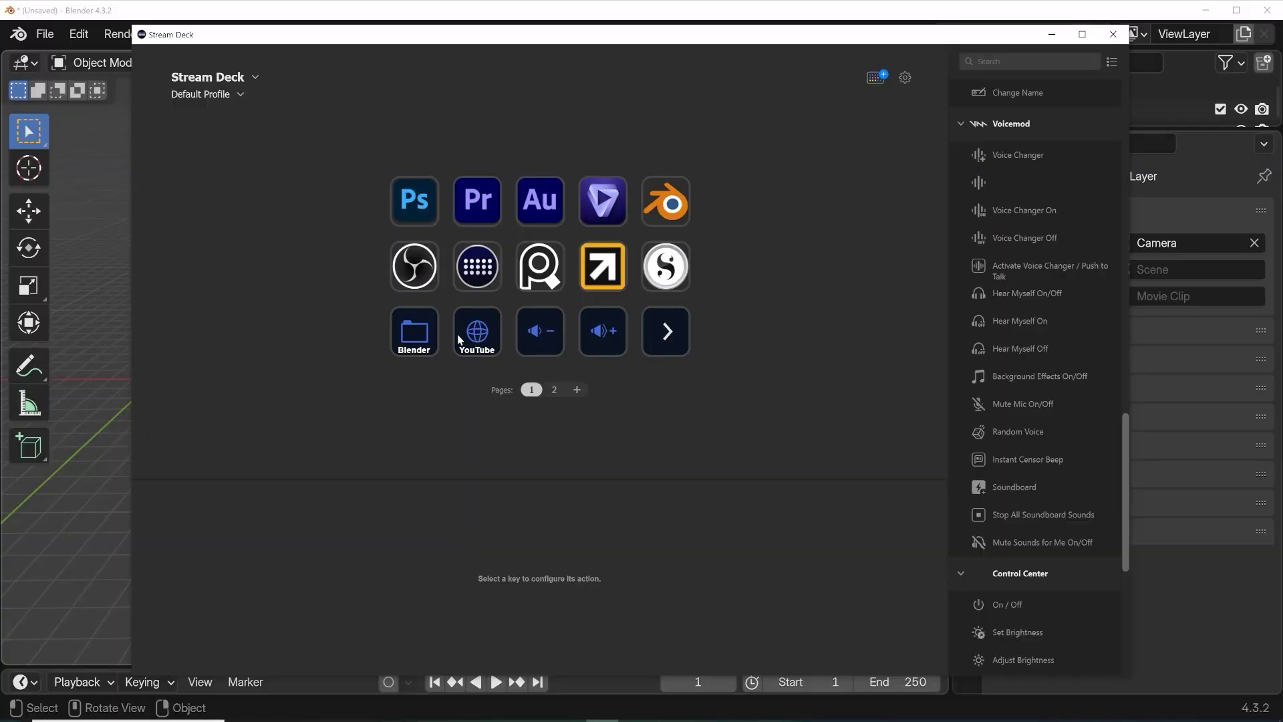
# Step: Open the Blender folder key to reveal the Knife, Bevel and Bridge shortcut keys
pyautogui.doubleClick(421, 343)
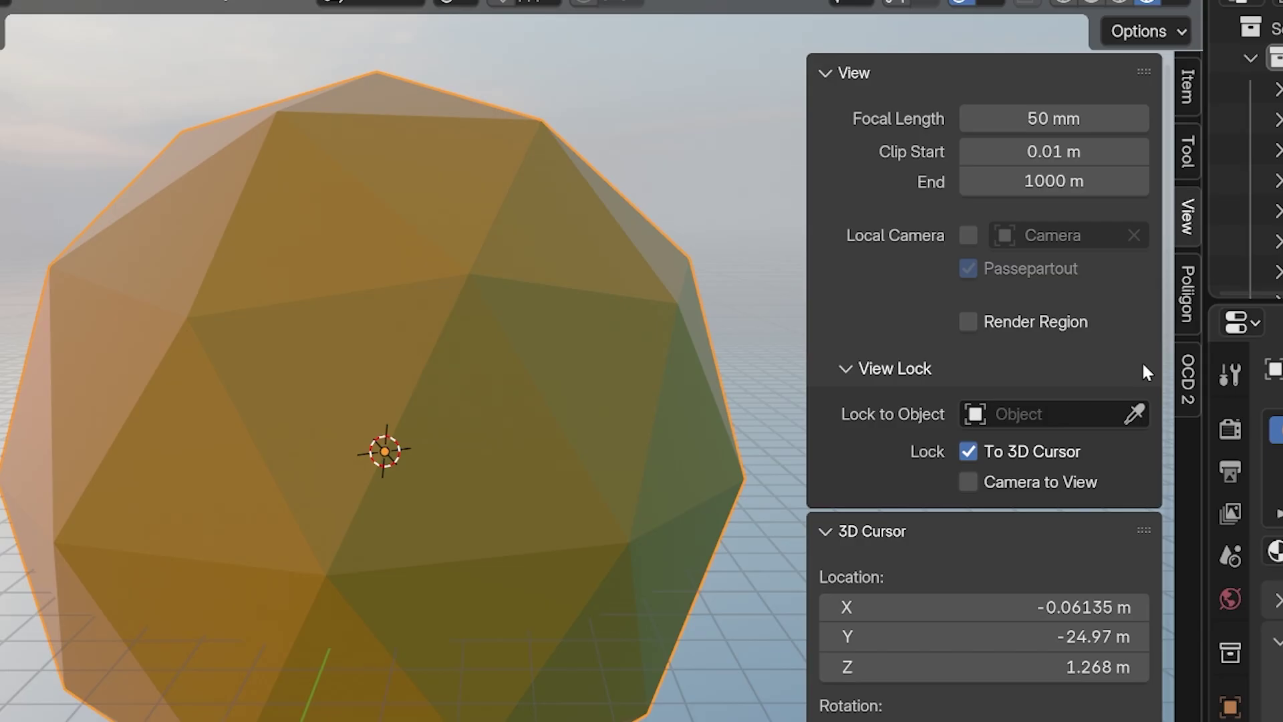
# Step: Apply One Click Damage to the sphere, then scatter mossy rocks and paint trees with GeoScatter
pyautogui.click(1184, 391)
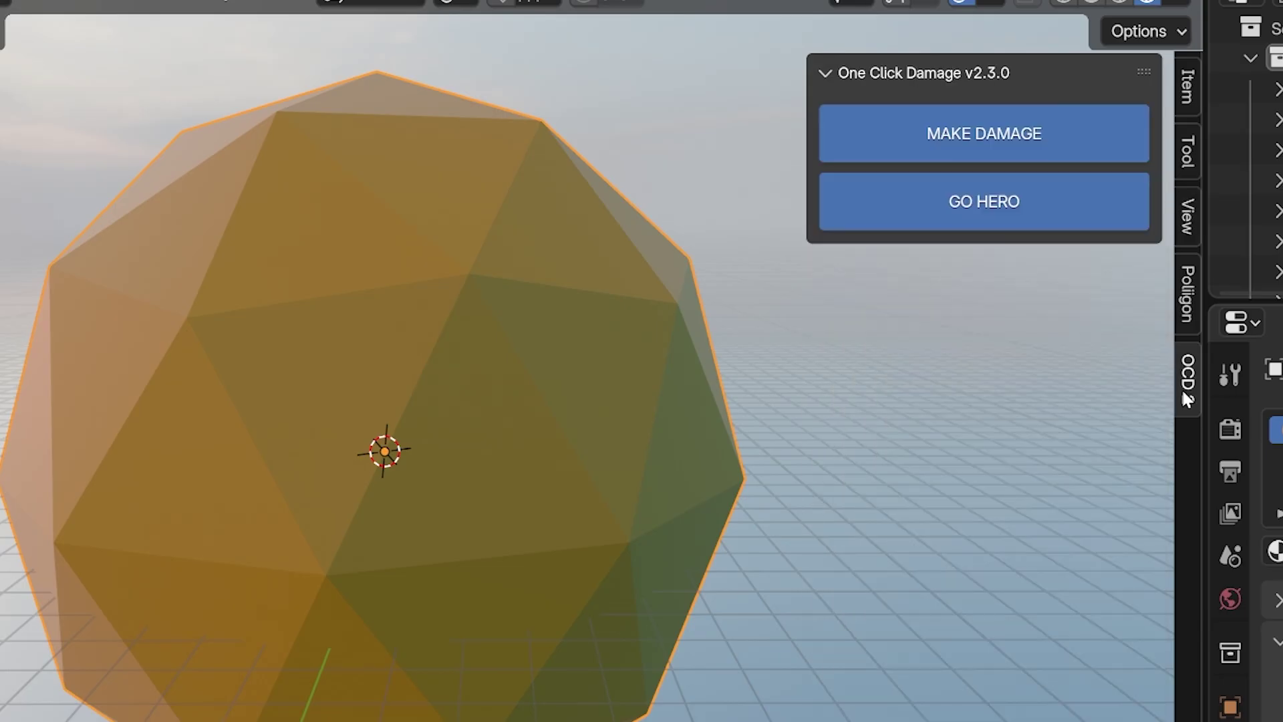
pyautogui.click(1005, 142)
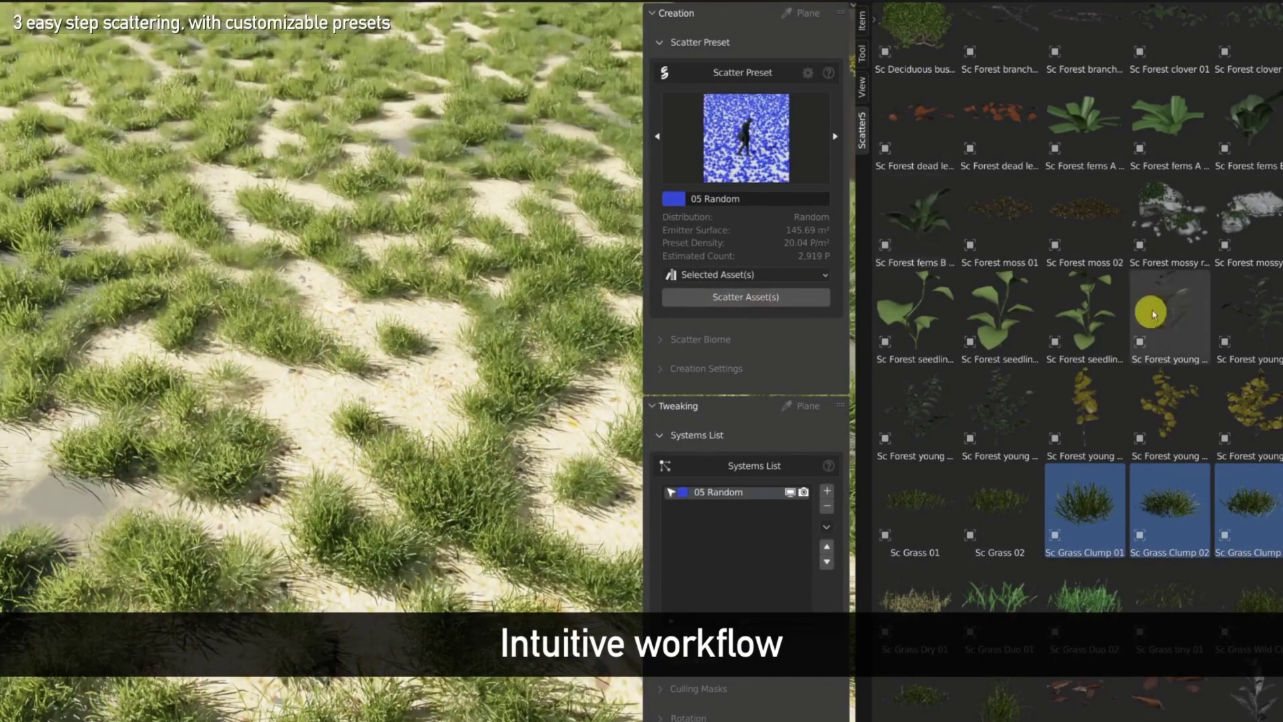
pyautogui.click(1170, 221)
pyautogui.click(658, 137)
pyautogui.click(747, 296)
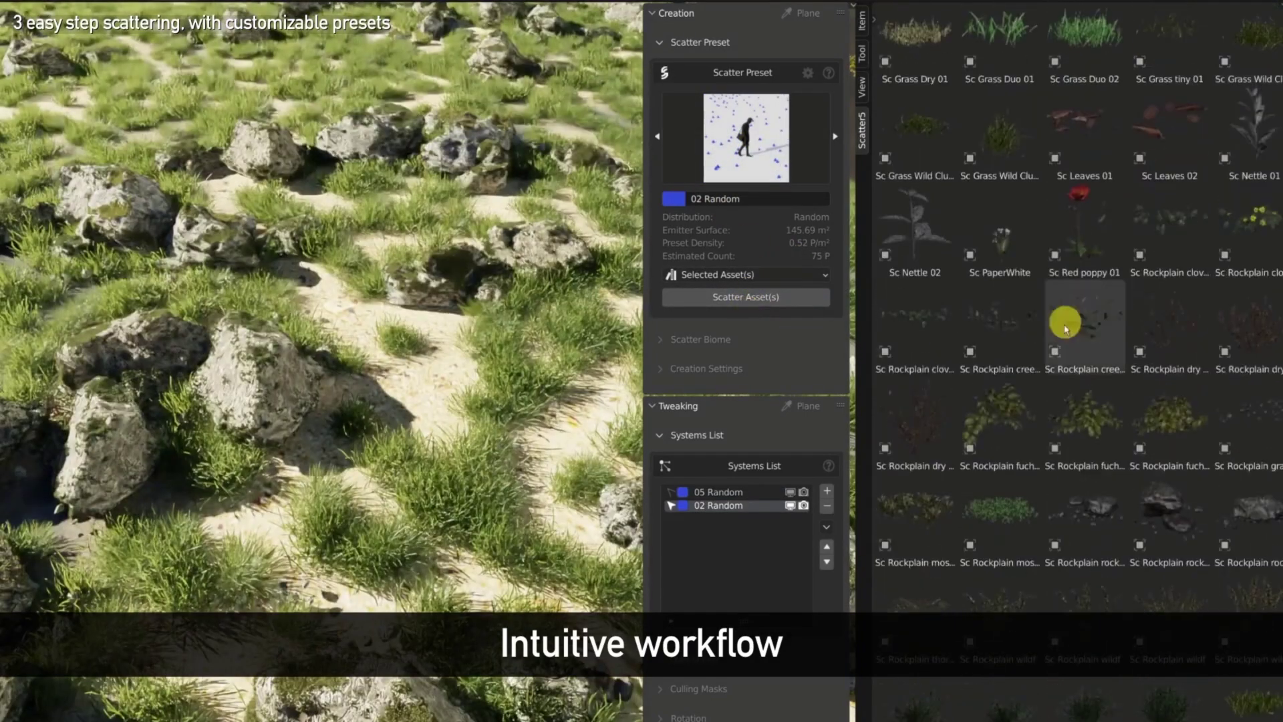
pyautogui.moveTo(1066, 321); pyautogui.dragTo(1023, 430)
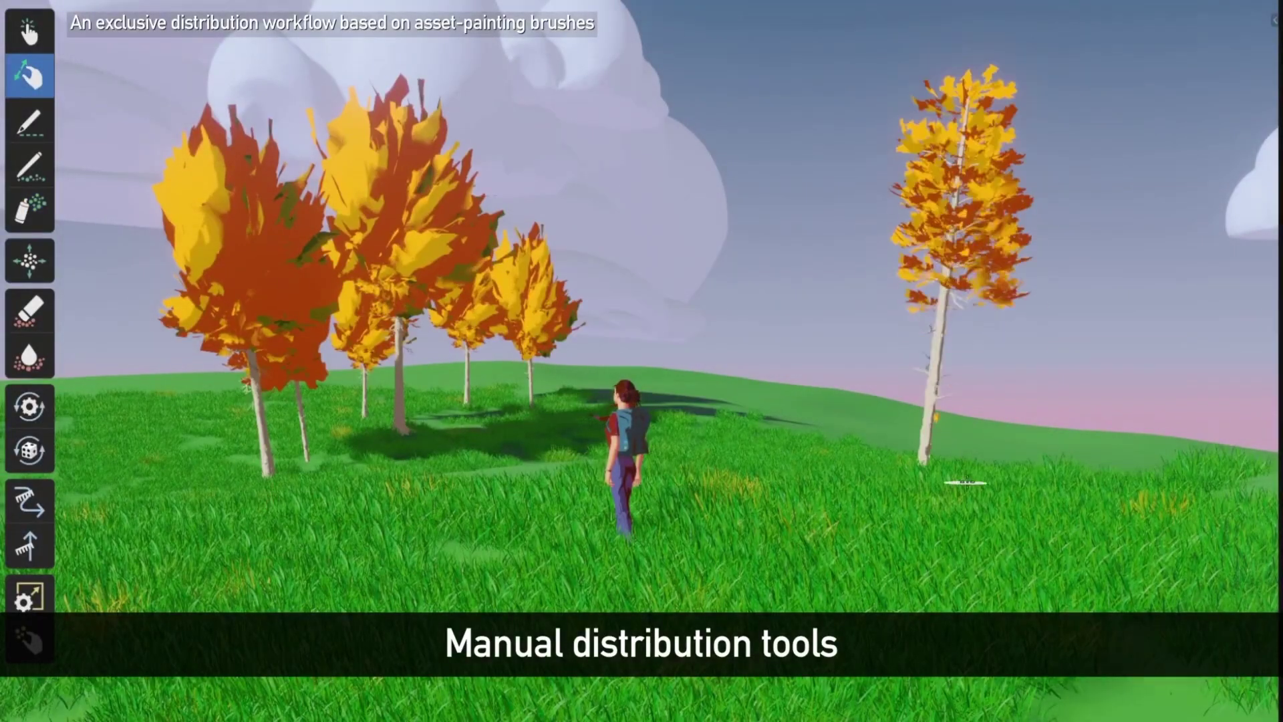
pyautogui.moveTo(966, 481); pyautogui.dragTo(1136, 434)
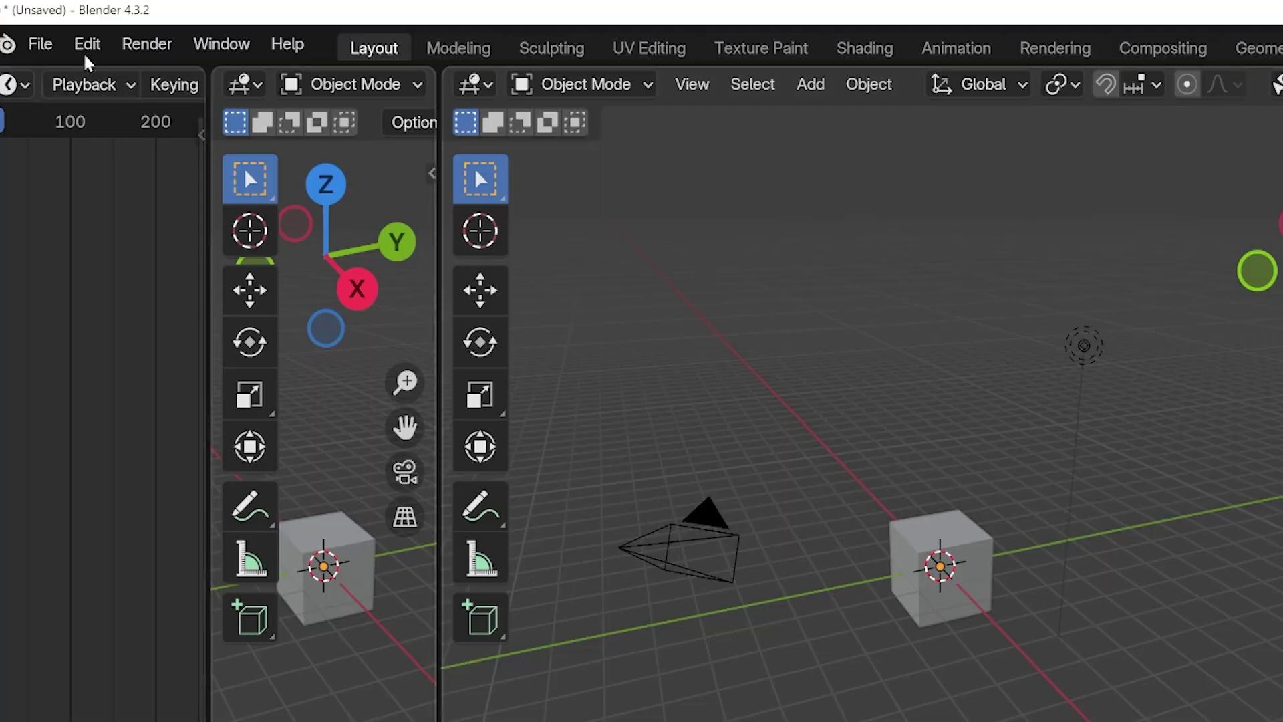
# Step: Start a new General scene and split the viewport into two areas
pyautogui.click(36, 45)
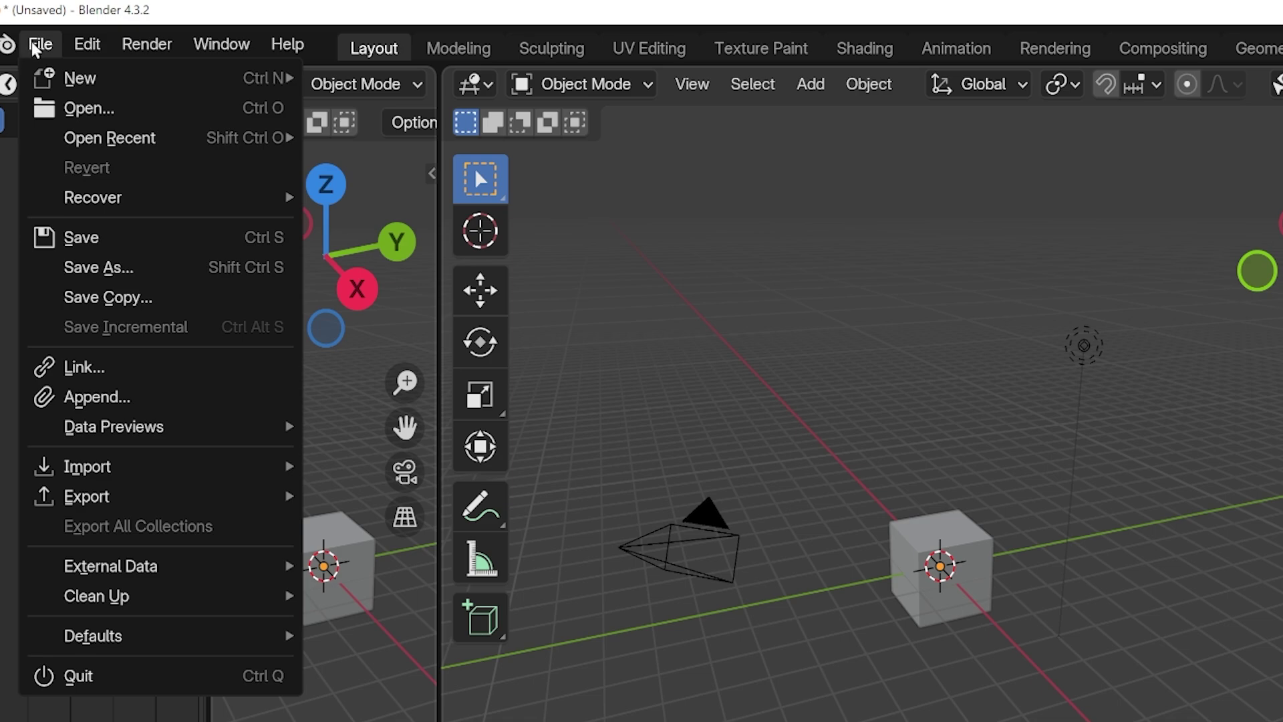
pyautogui.moveTo(74, 78)
pyautogui.click(370, 82)
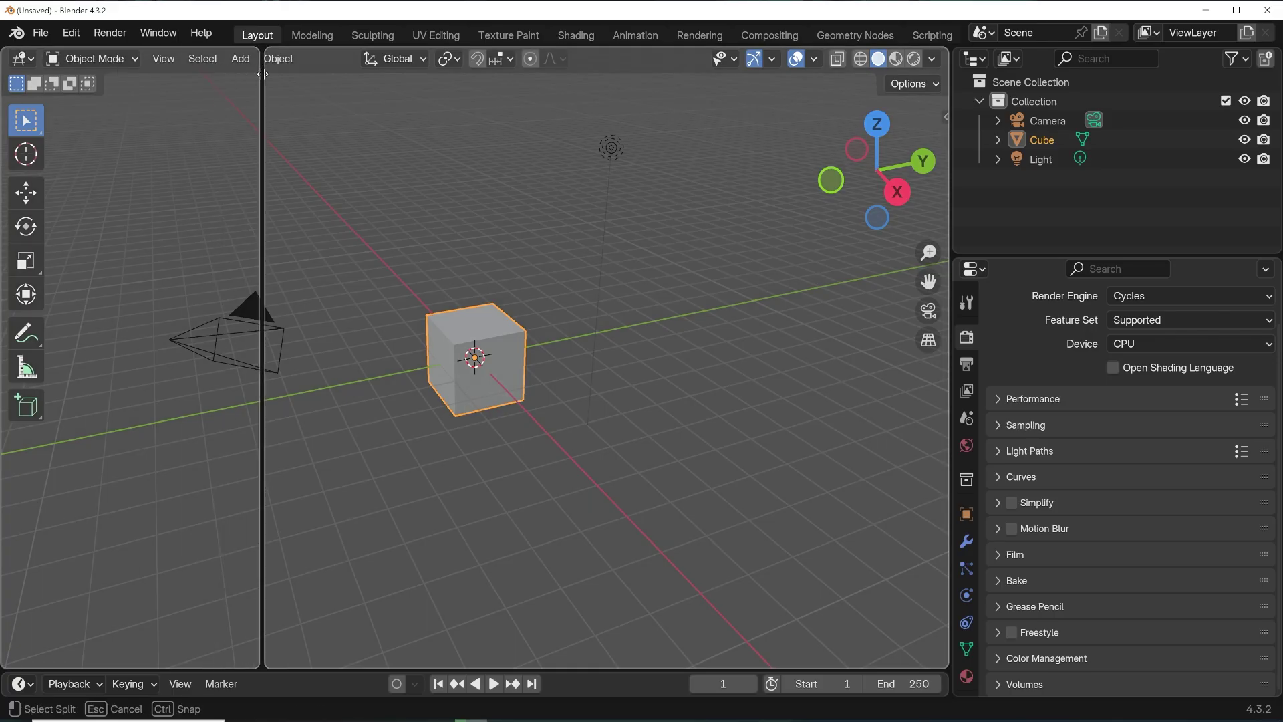
pyautogui.click(262, 74)
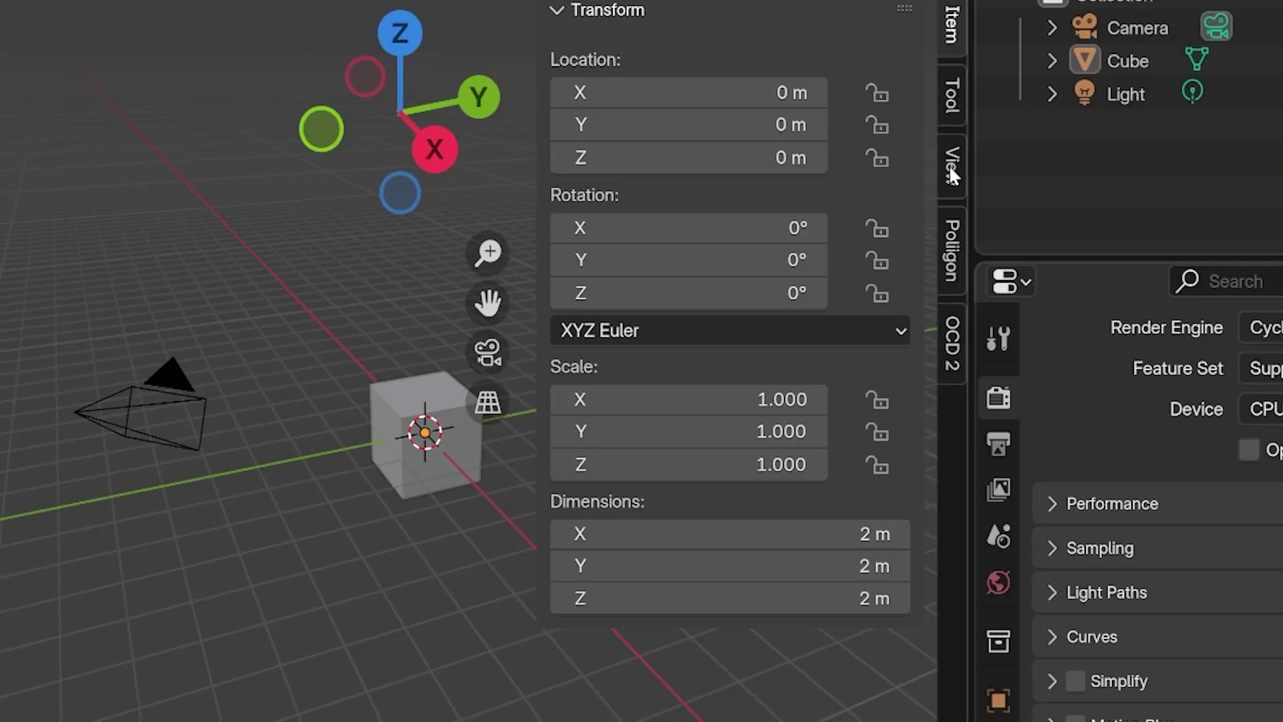
# Step: Set the render engine to Cycles in Render Properties
pyautogui.click(952, 172)
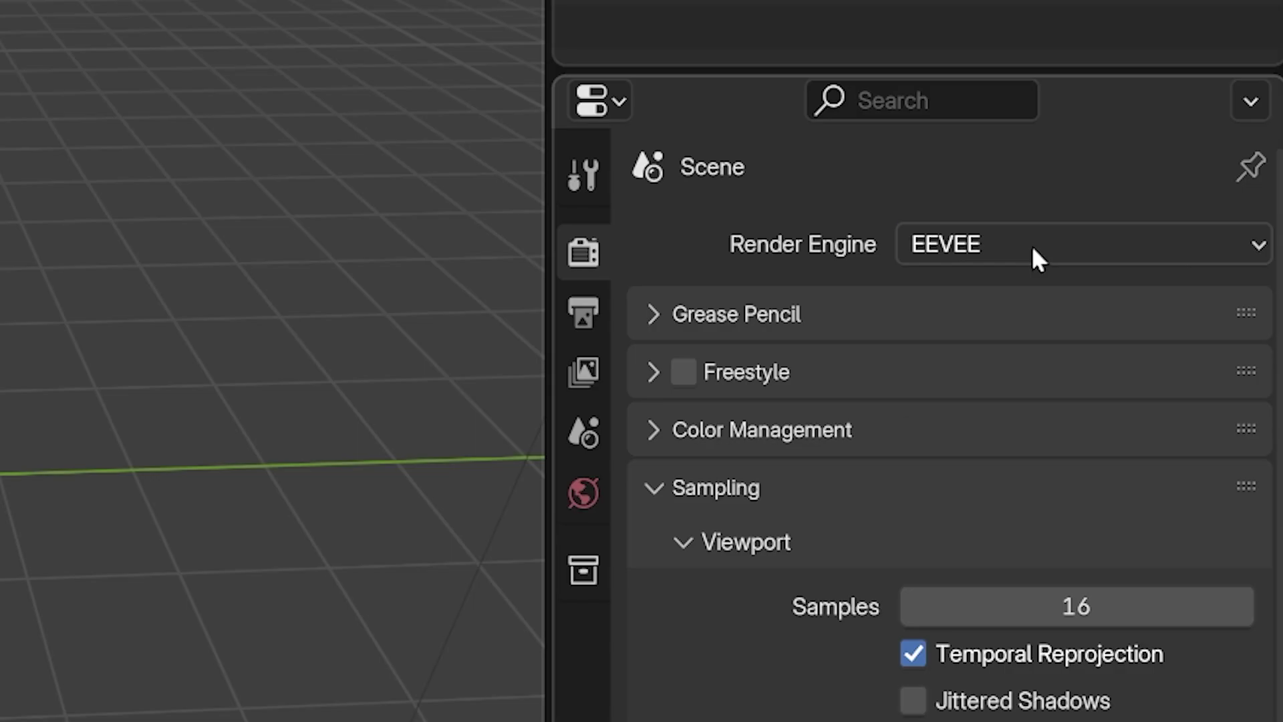
pyautogui.click(1034, 245)
pyautogui.click(1003, 386)
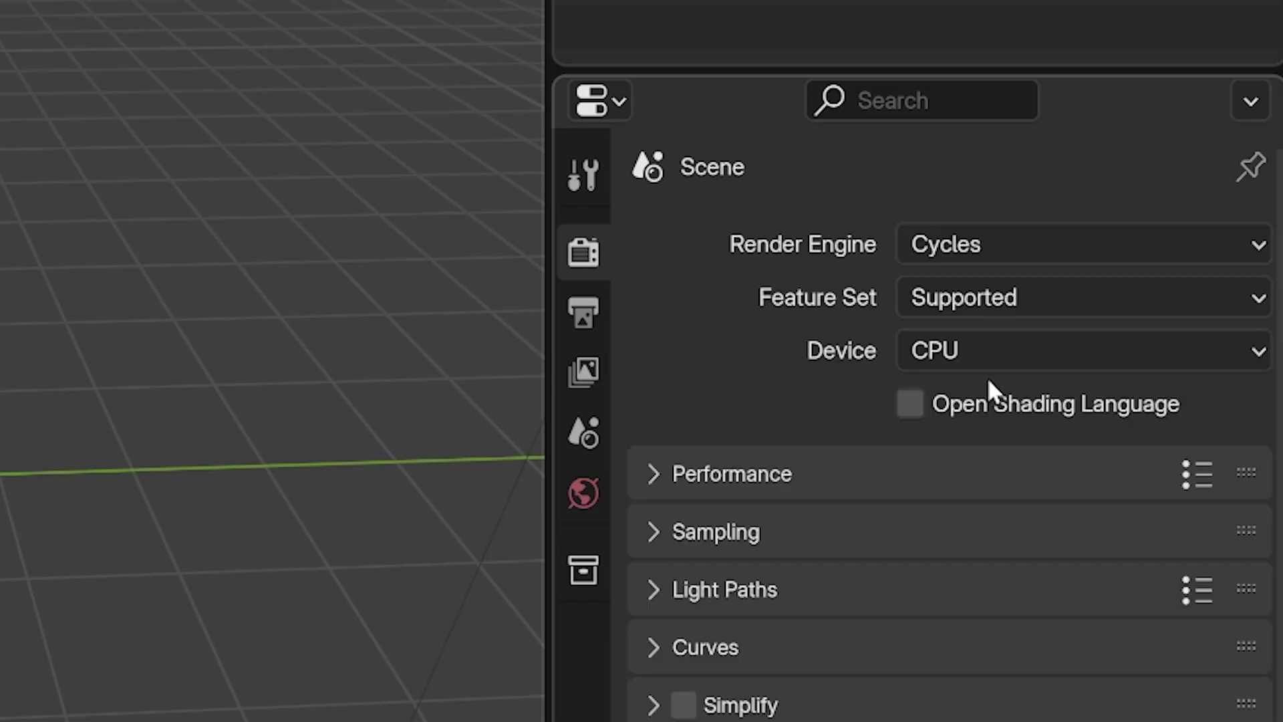
pyautogui.click(1067, 349)
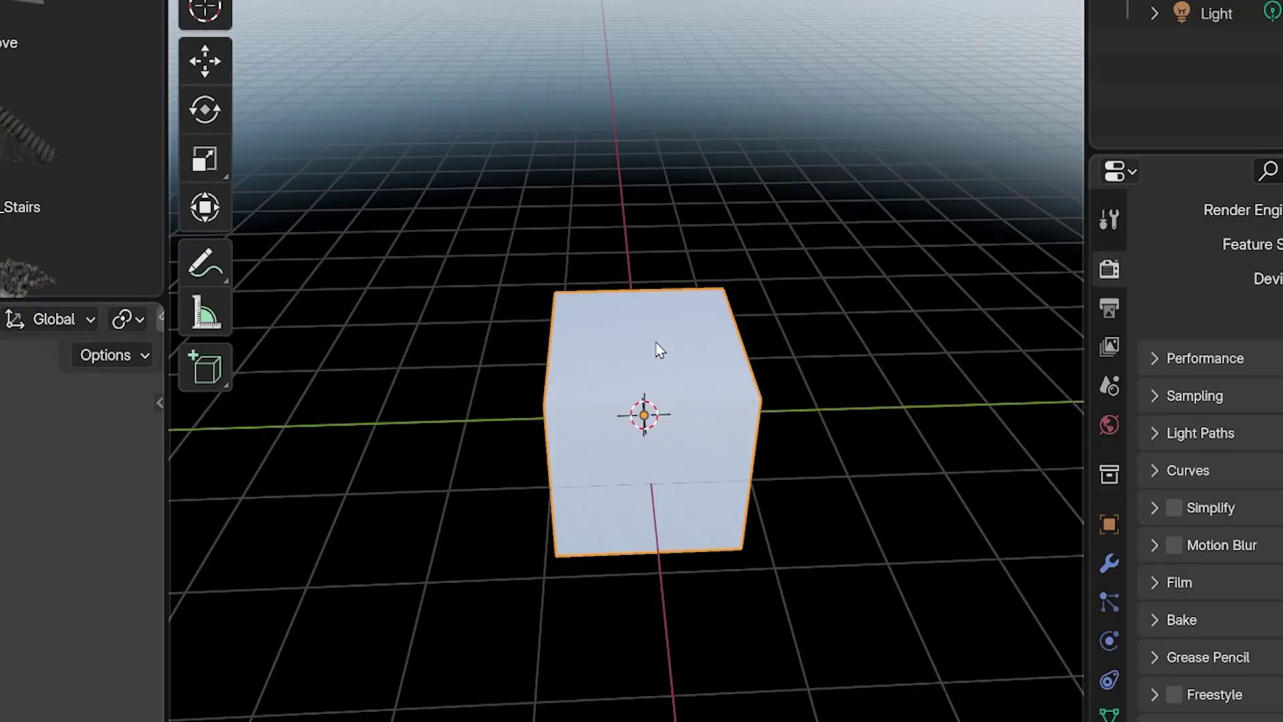
# Step: Delete the default cube, leaving Camera and Light, and go to File > Defaults for Save Startup File
pyautogui.press('x')
pyautogui.click(621, 347)
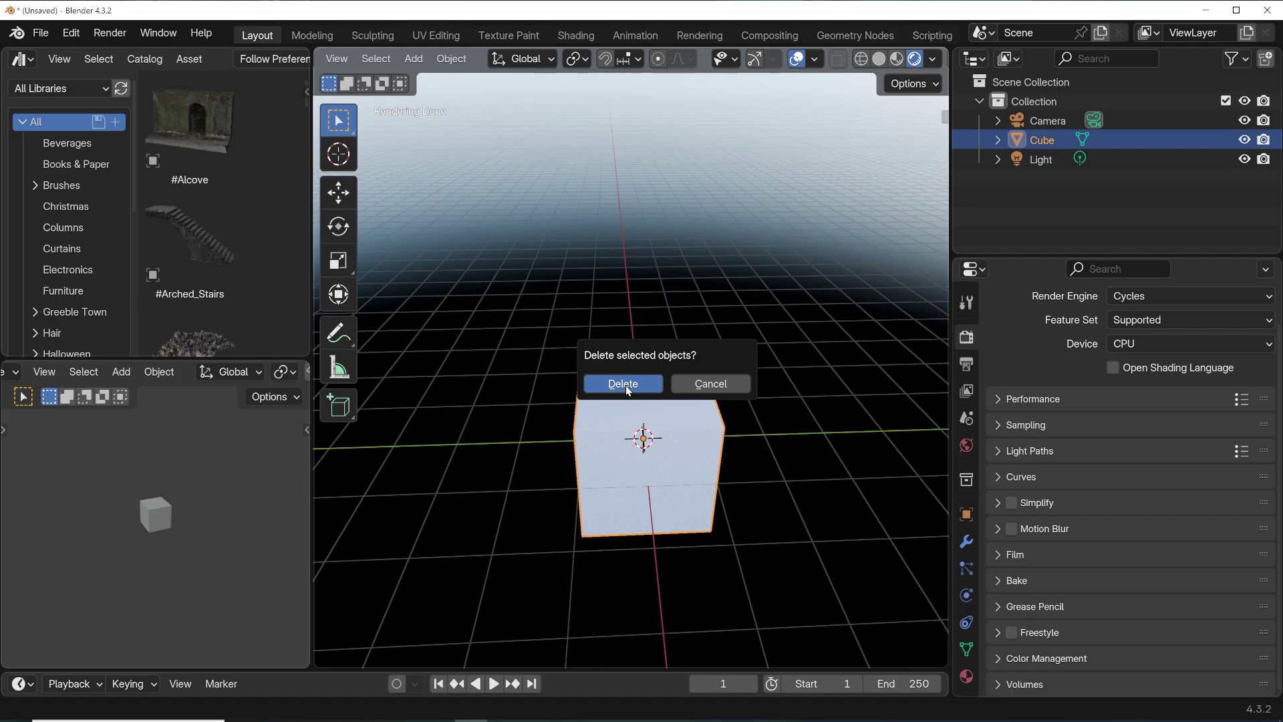
pyautogui.click(622, 381)
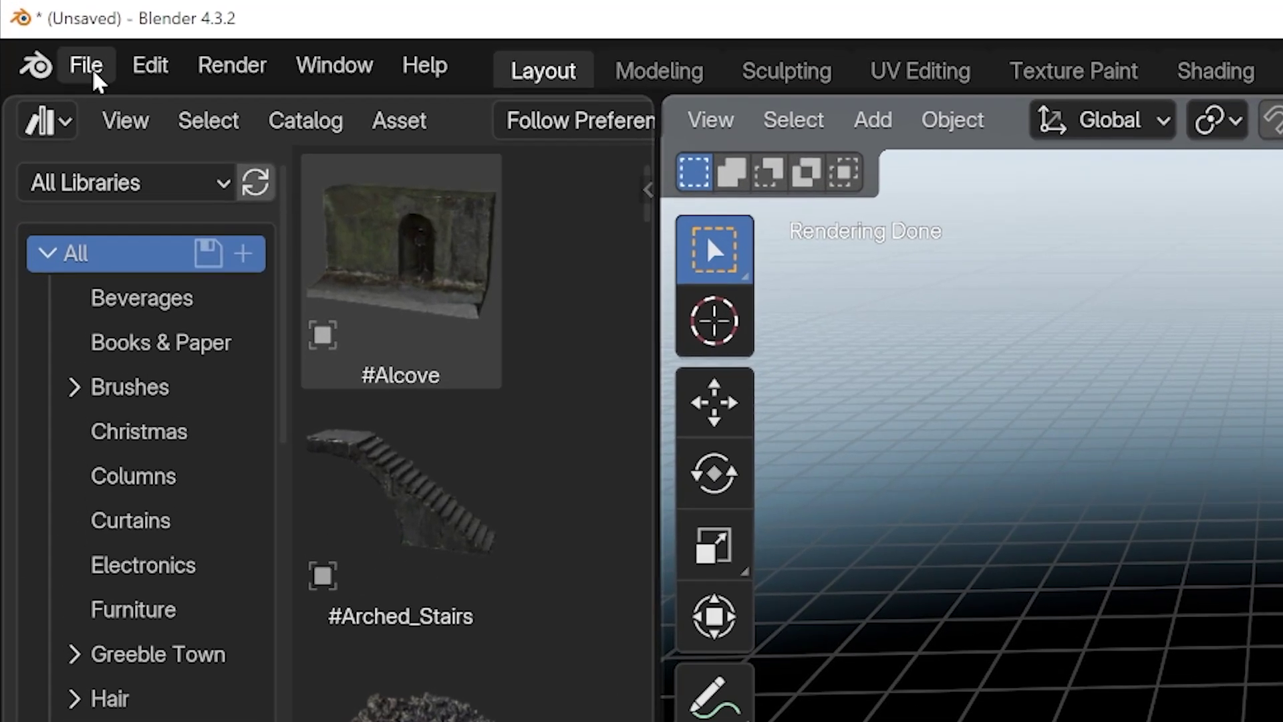
pyautogui.click(40, 33)
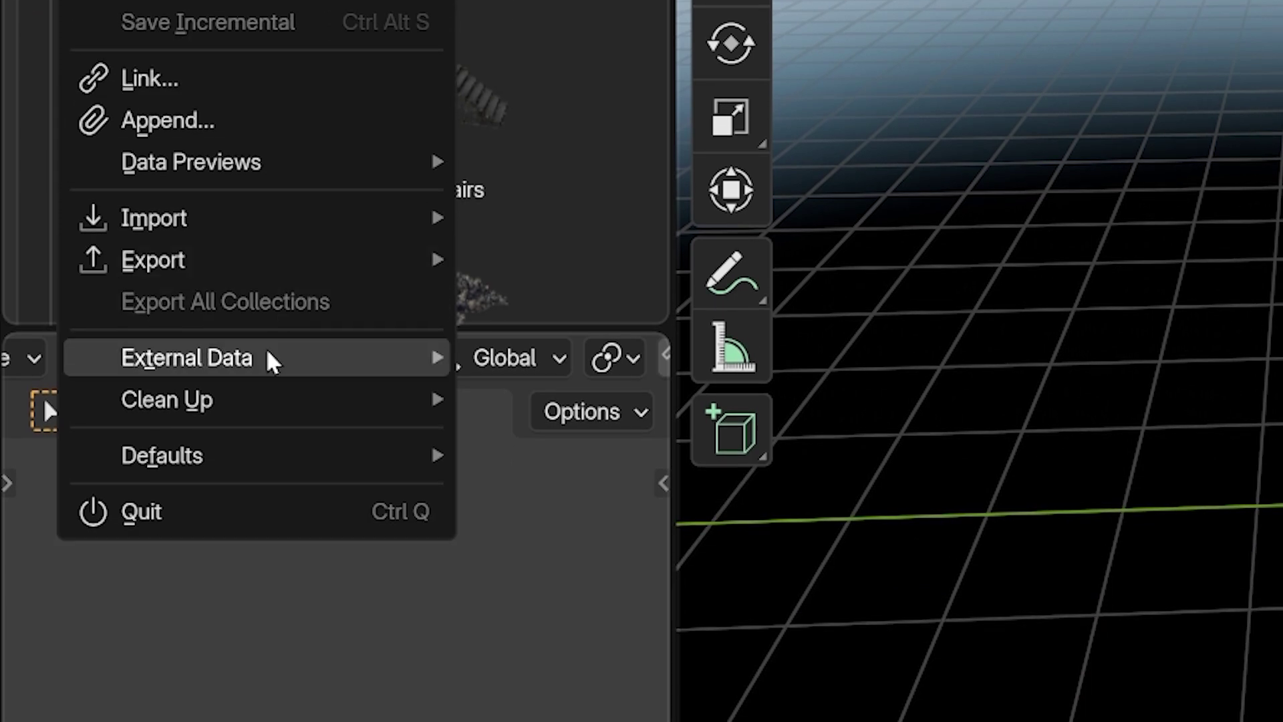
pyautogui.moveTo(230, 571)
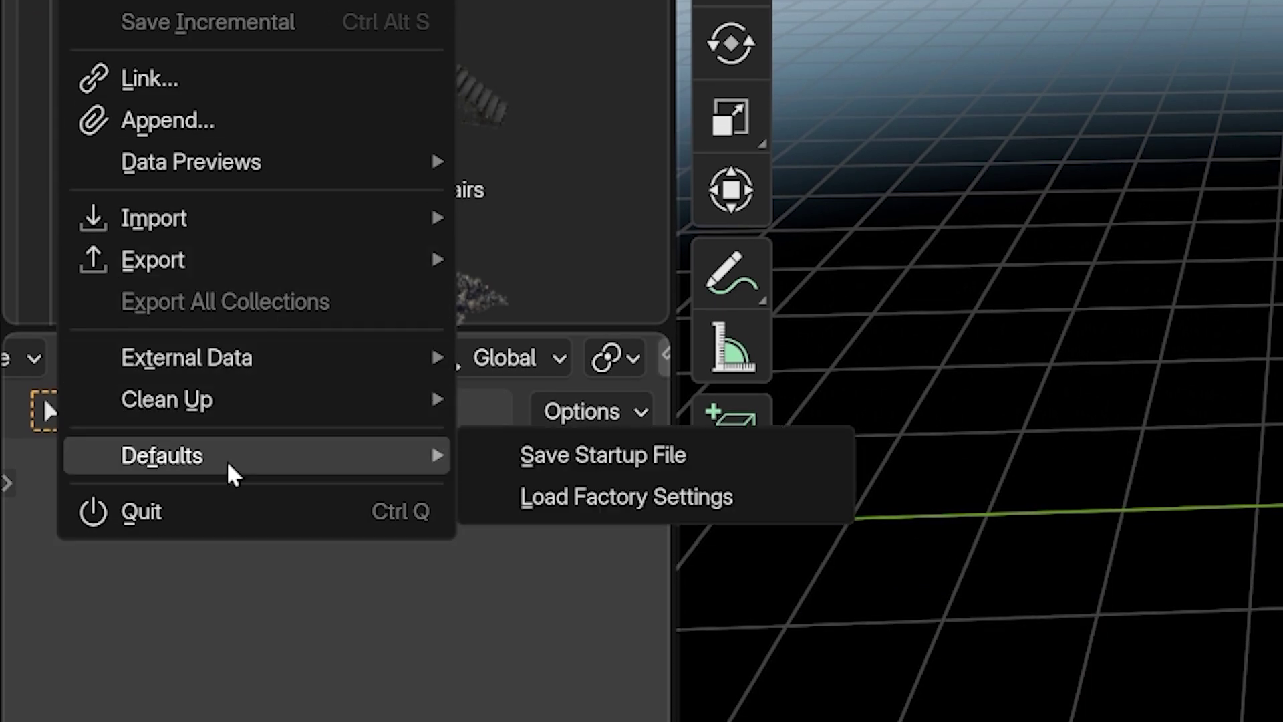